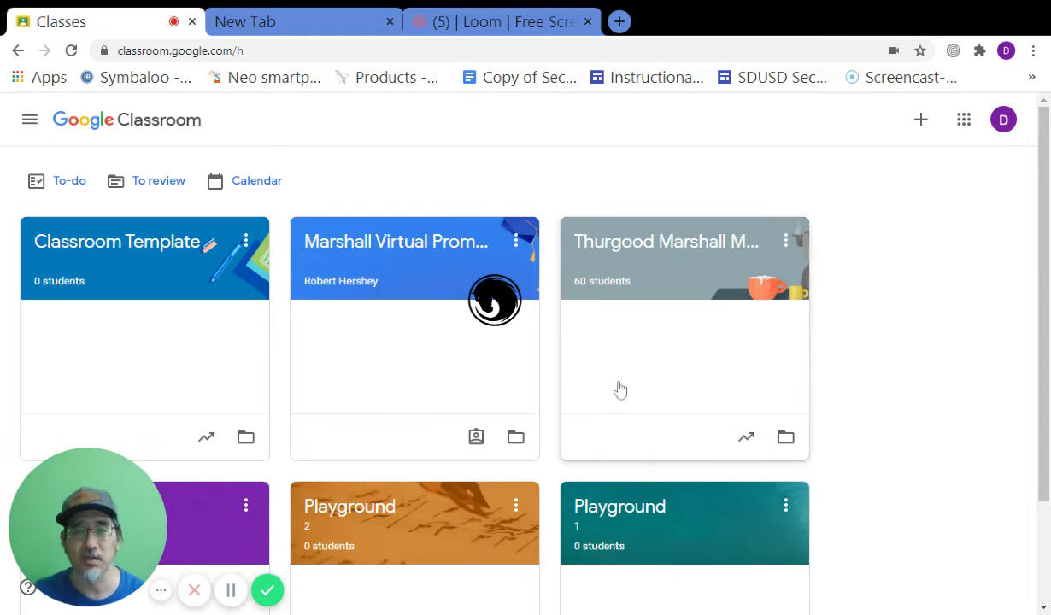
Open the Google Calendar of the Playground 1 class from its classwork page.
scroll(532, 398, "down", 2)
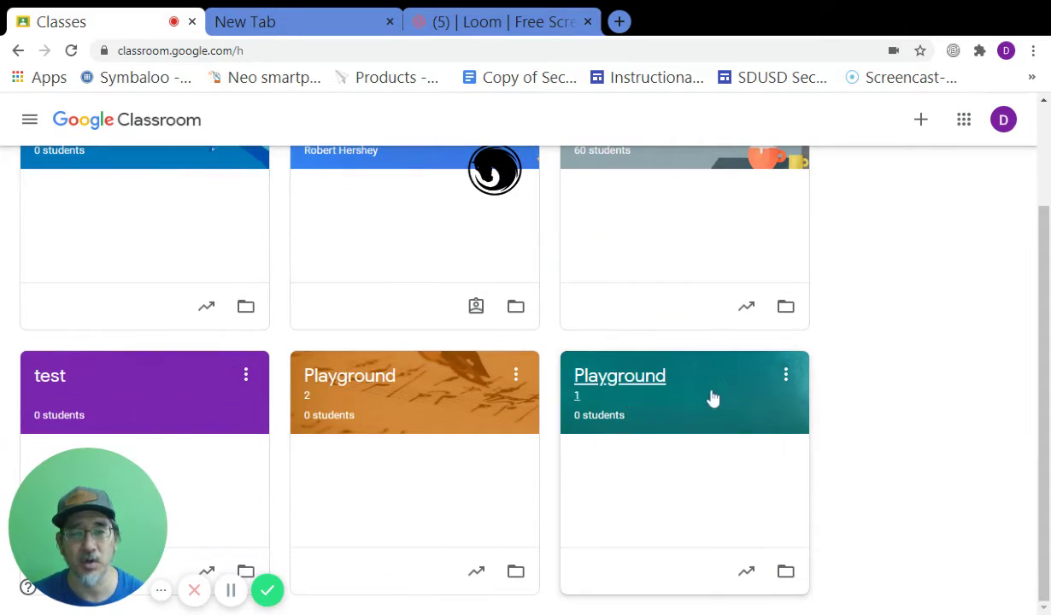
left_click(753, 413)
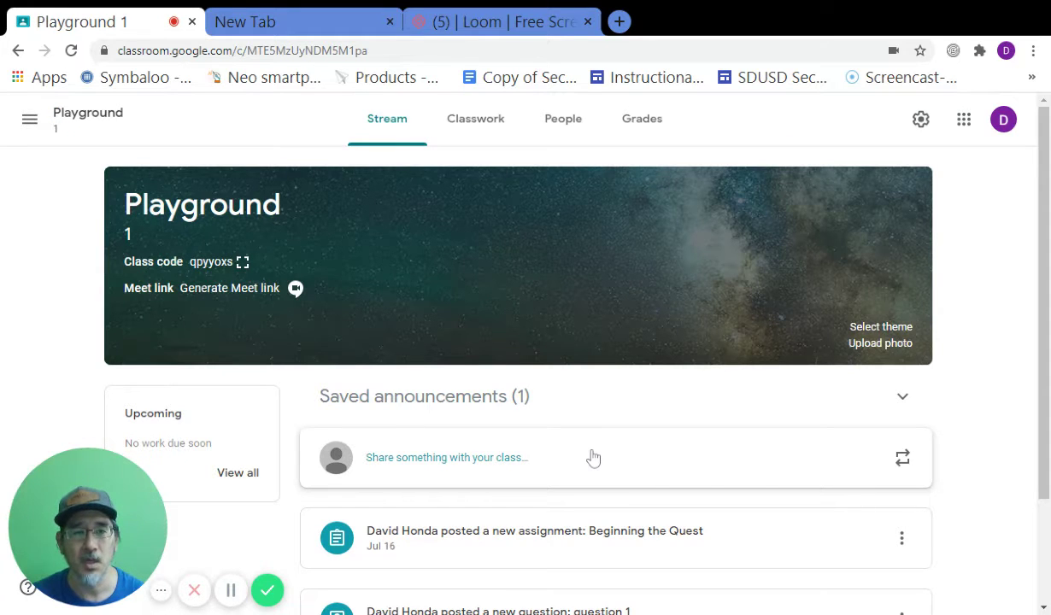
left_click(489, 129)
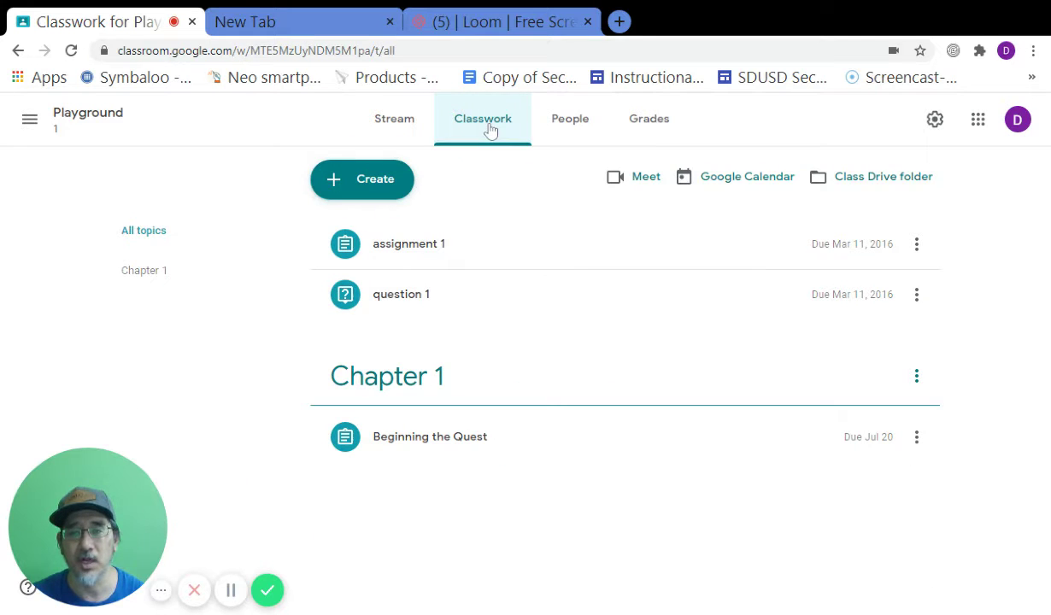
left_click(747, 186)
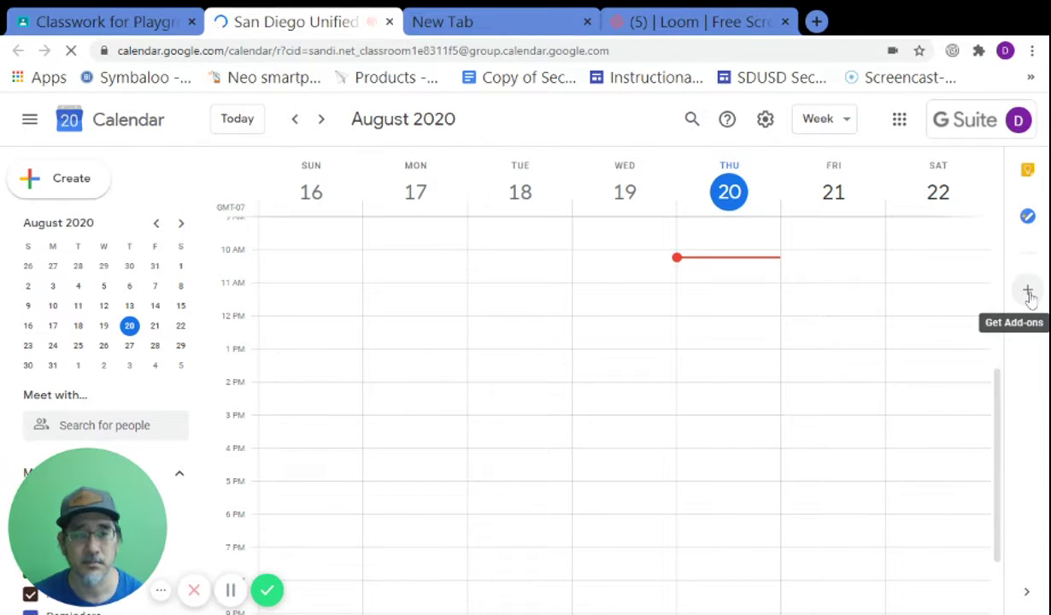
Find the Zoom for GSuite add-on in the G Suite Marketplace by searching for "zoom" and install it.
left_click(1028, 294)
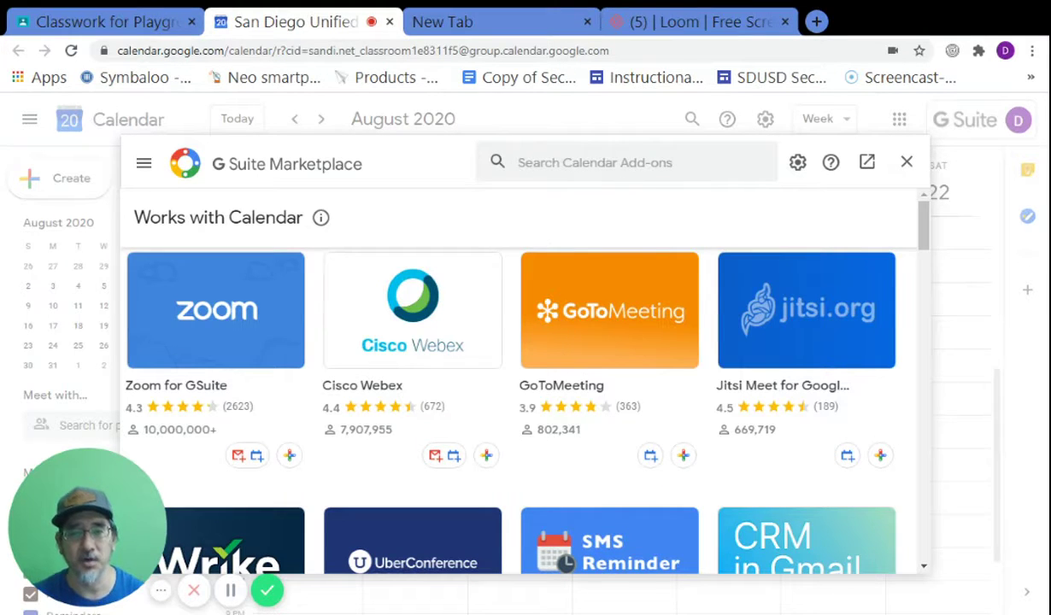
left_click(595, 162)
type("zoo")
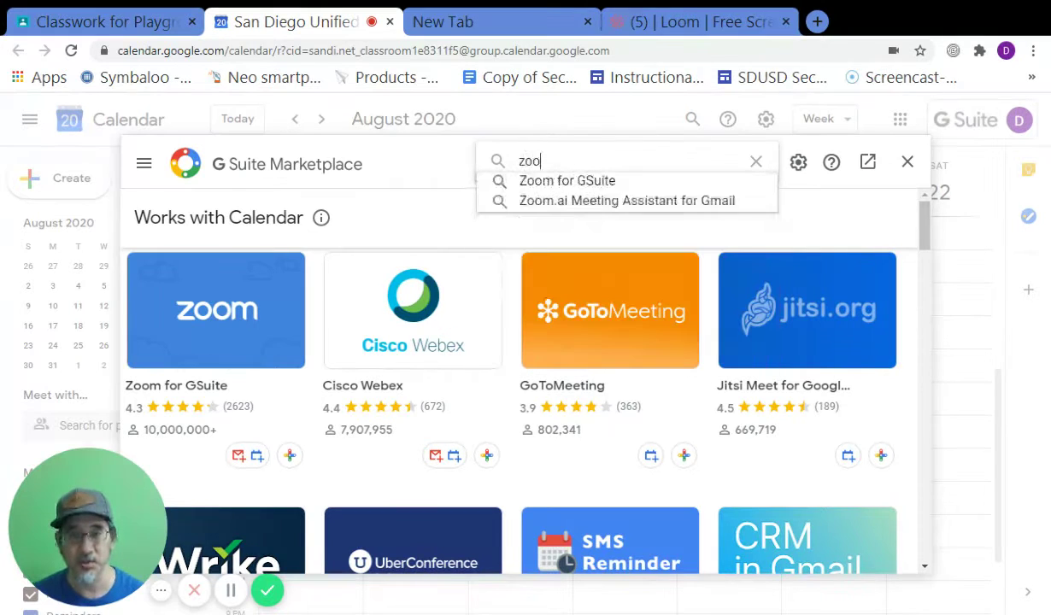
type("m")
key("Return")
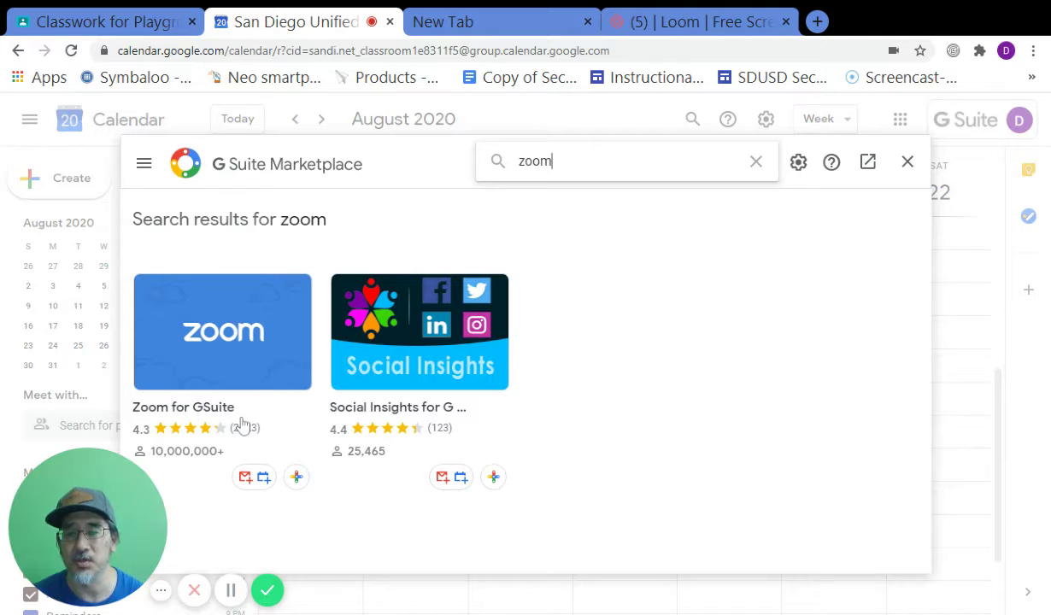
left_click(256, 356)
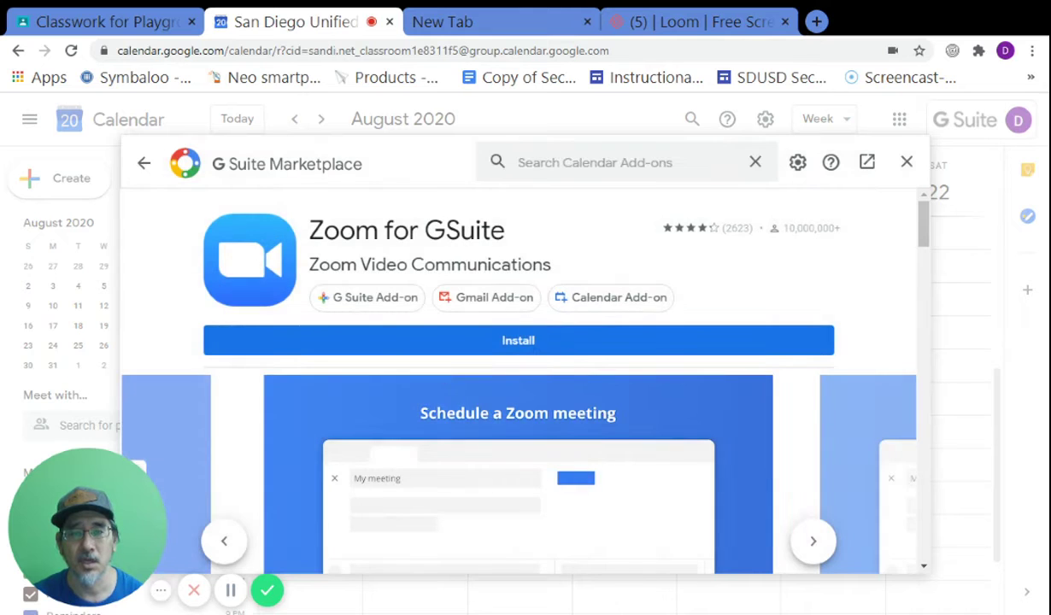
left_click(534, 345)
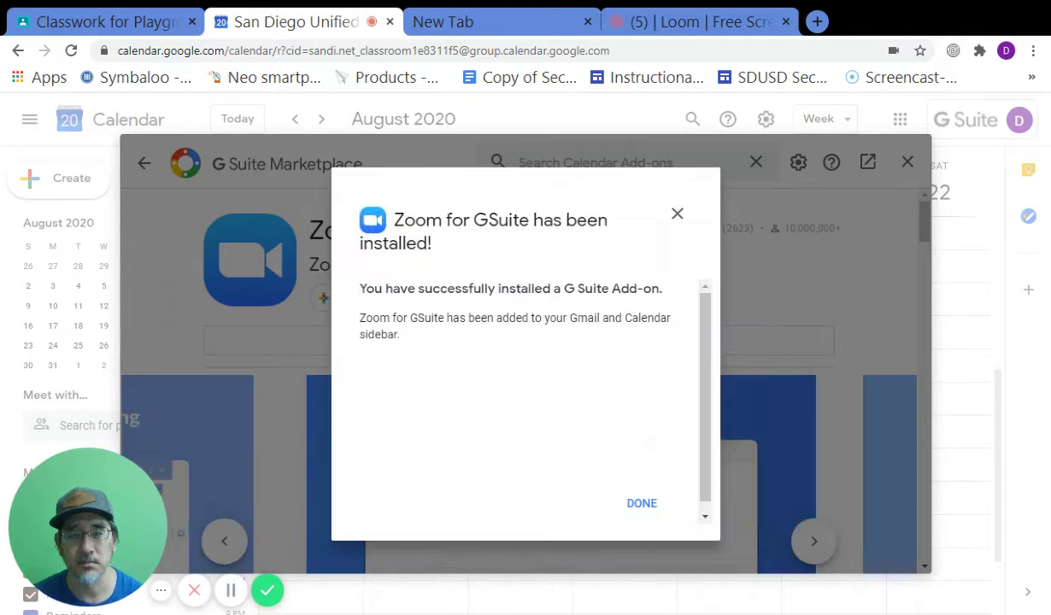
left_click(639, 504)
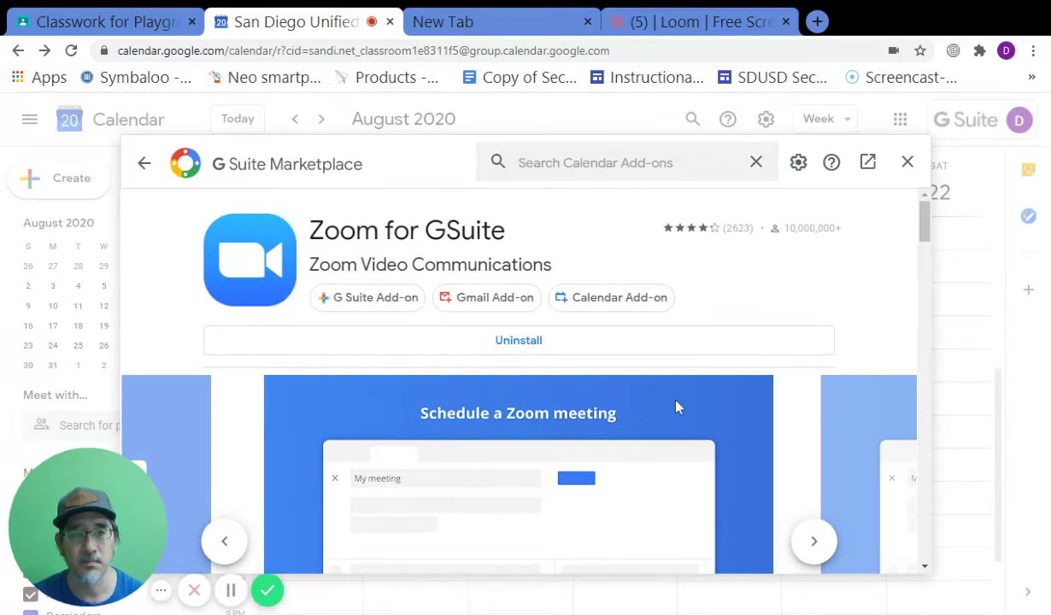
left_click(908, 164)
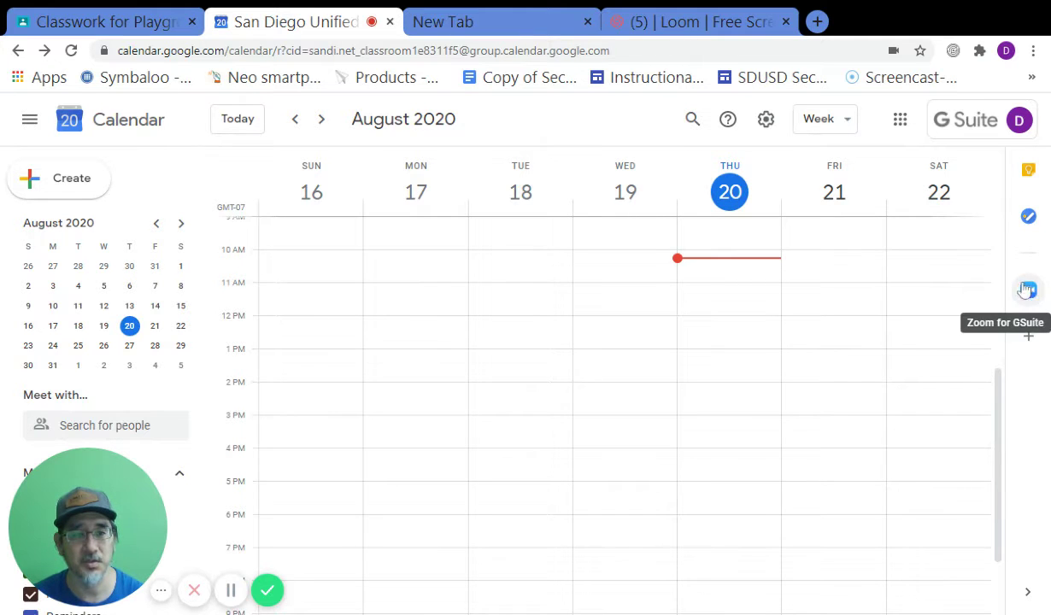
Show the calendar by month and create a new event titled "Period 1 Zoom Meeting".
key("m")
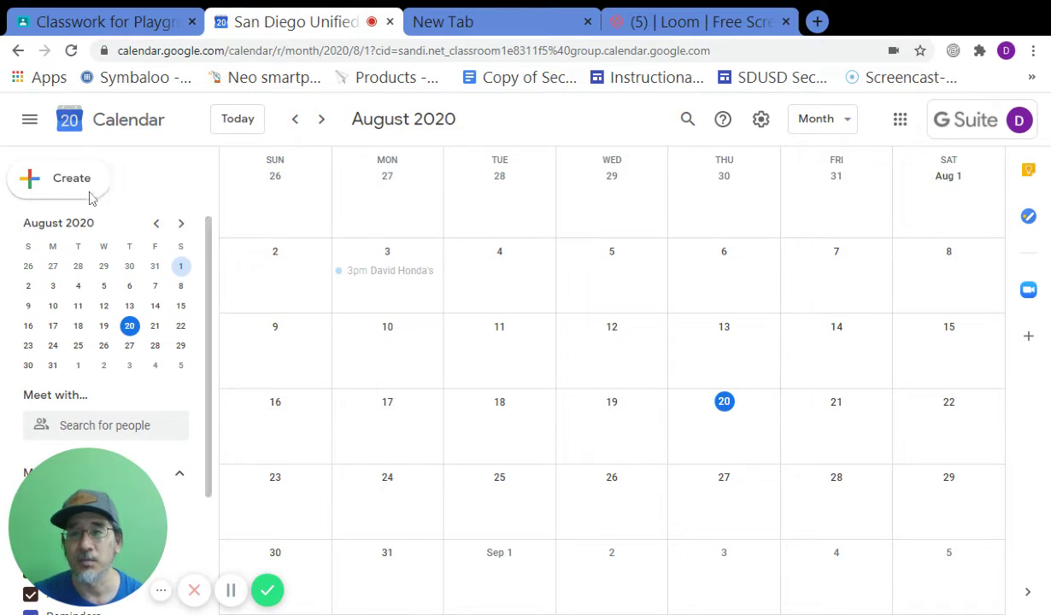
left_click(62, 184)
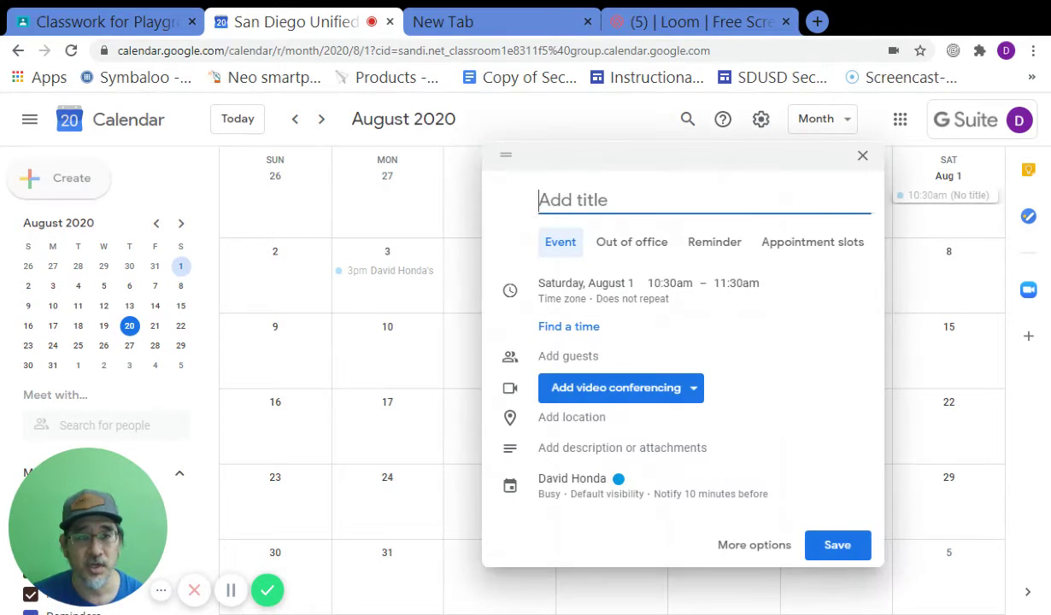
type("Period 1")
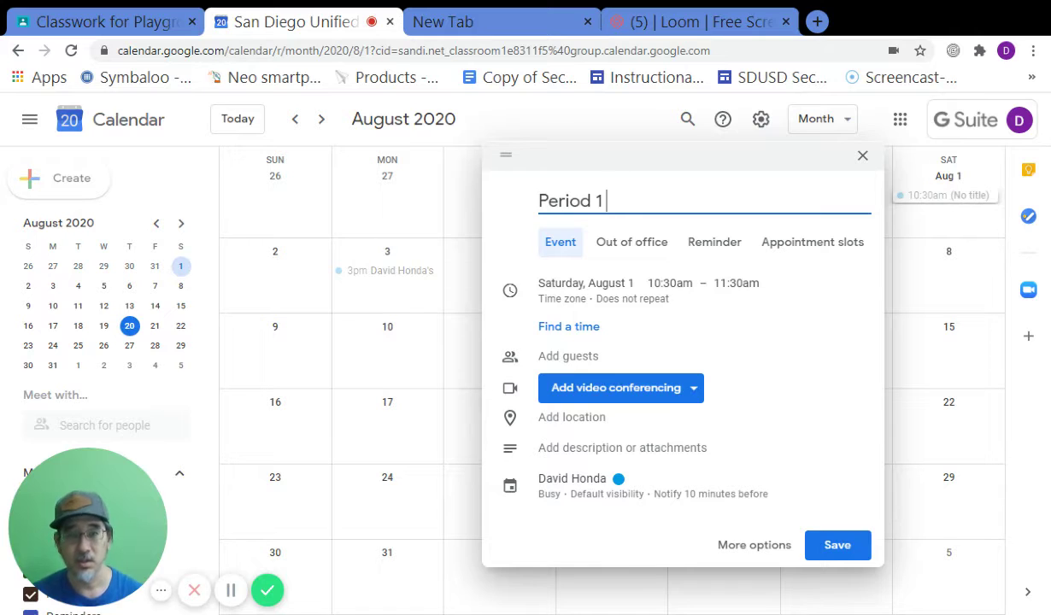
type(" Zo0o")
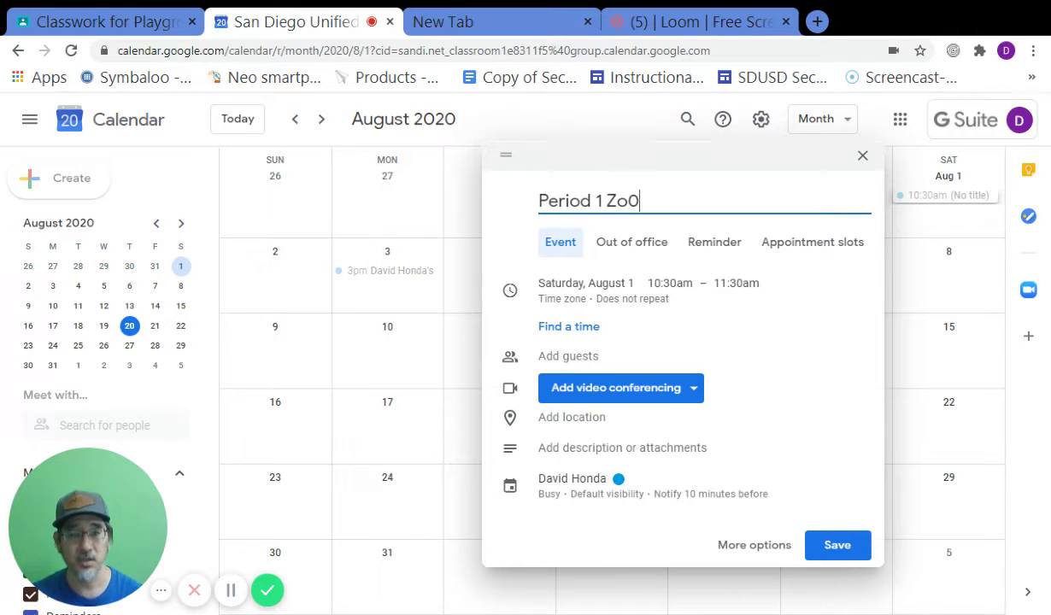
type("m Meeting")
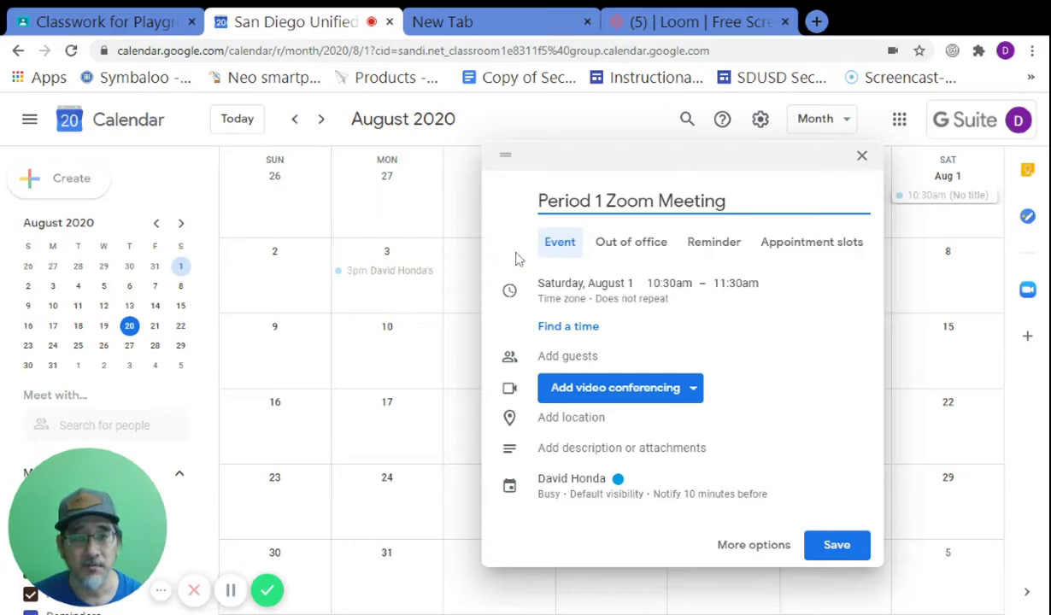
Schedule the event for Monday, August 31, from 8:00am to 9:30am, repeating every weekday (Monday to Friday).
left_click(635, 290)
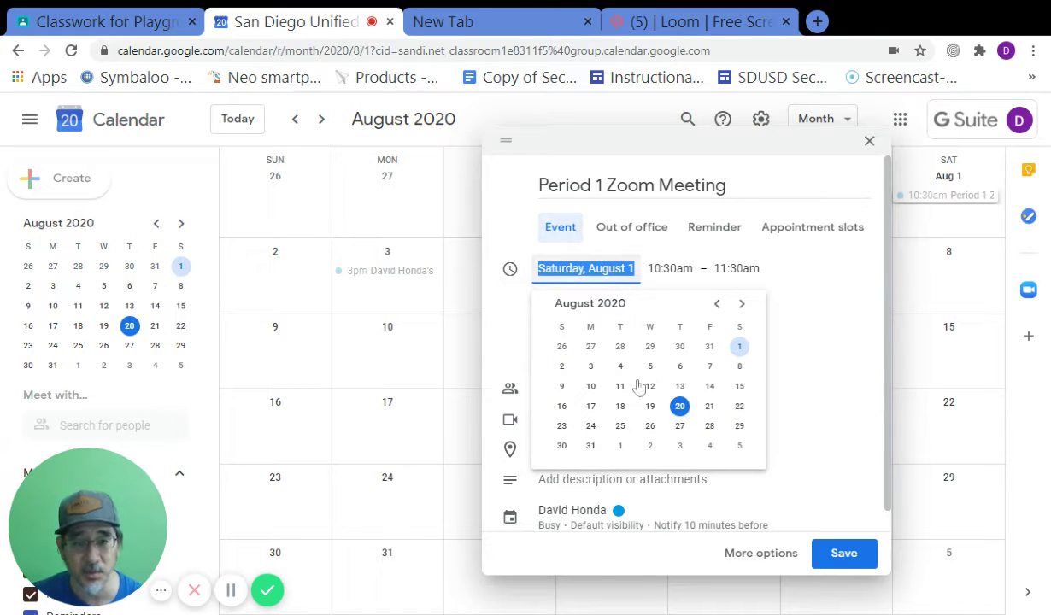
left_click(592, 450)
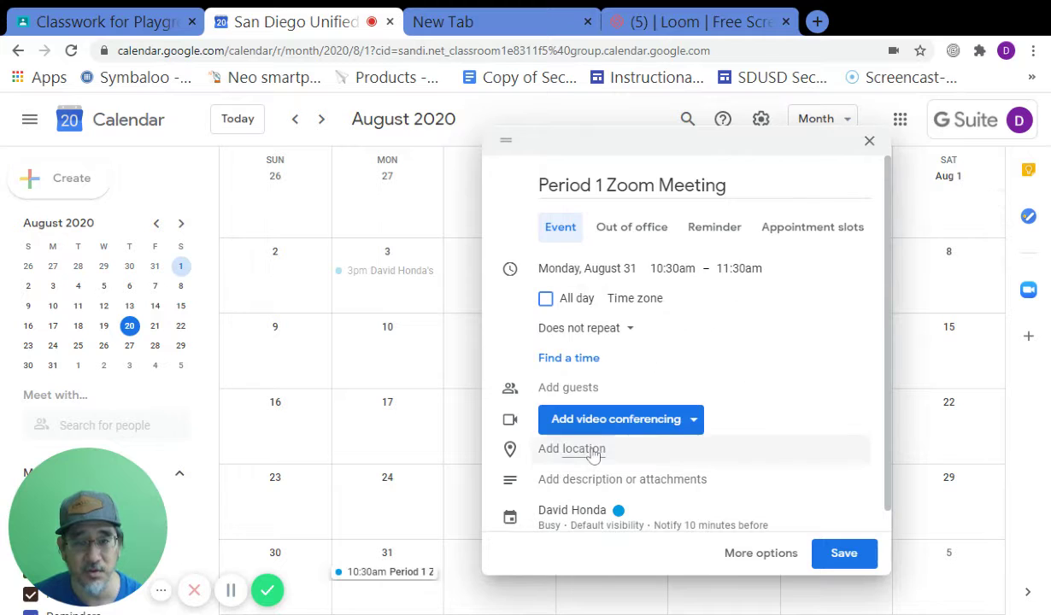
left_click(634, 268)
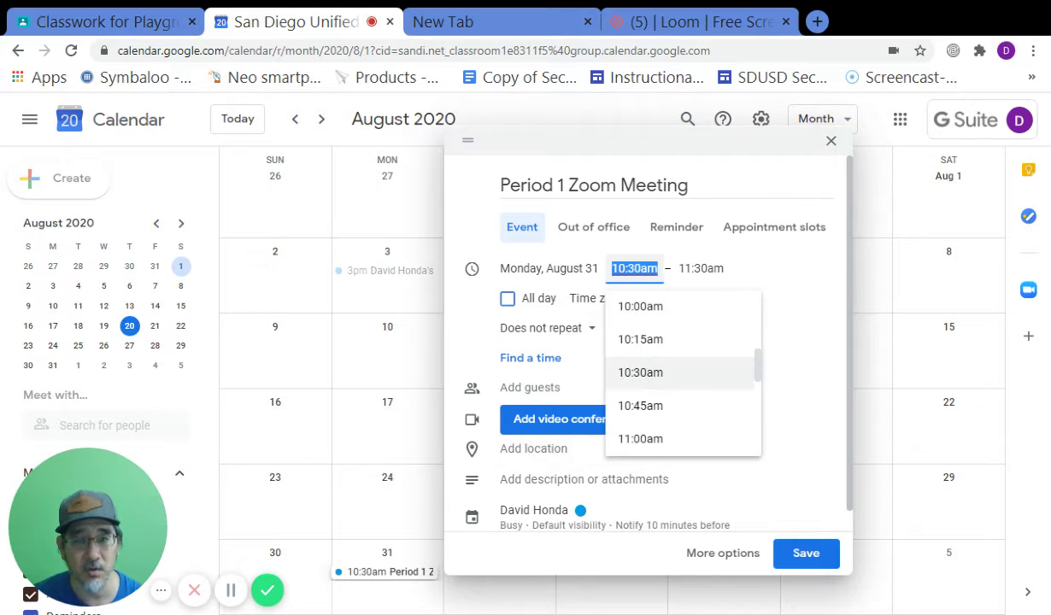
scroll(758, 338, "up", 3)
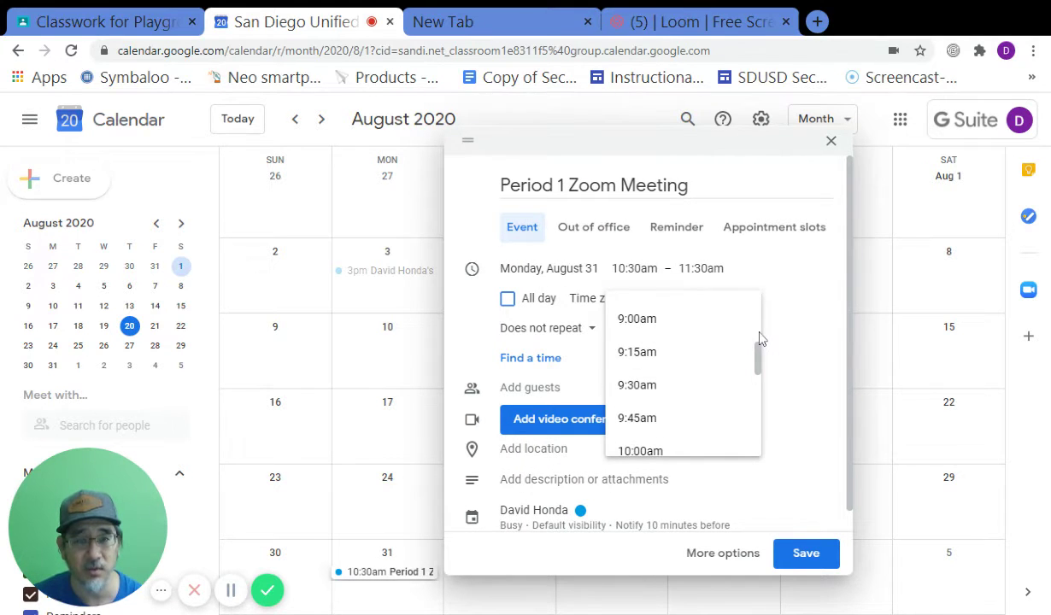
scroll(759, 338, "up", 7)
scroll(653, 401, "down", 2)
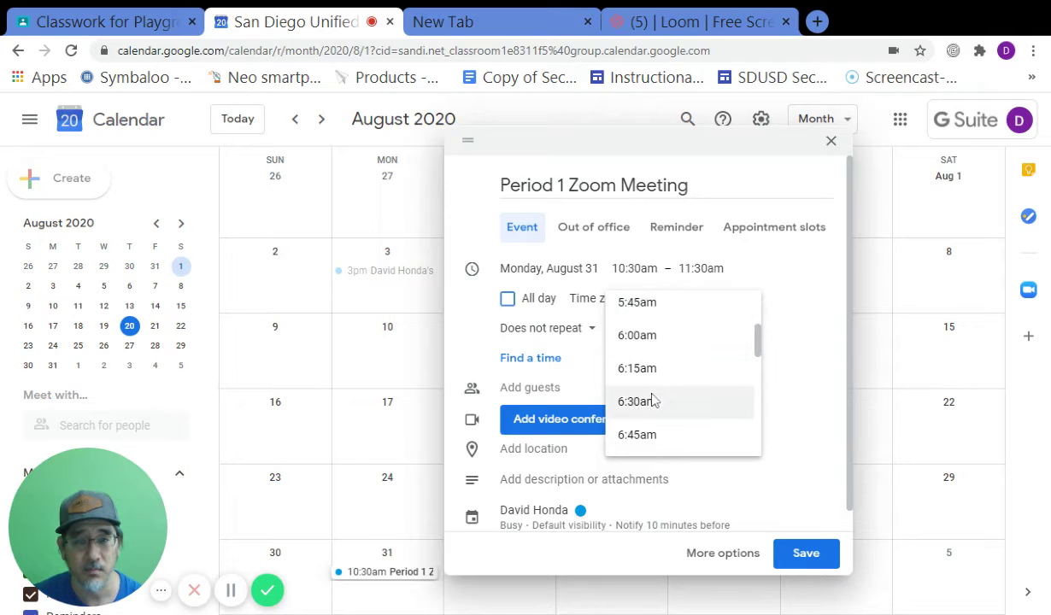
scroll(654, 401, "down", 4)
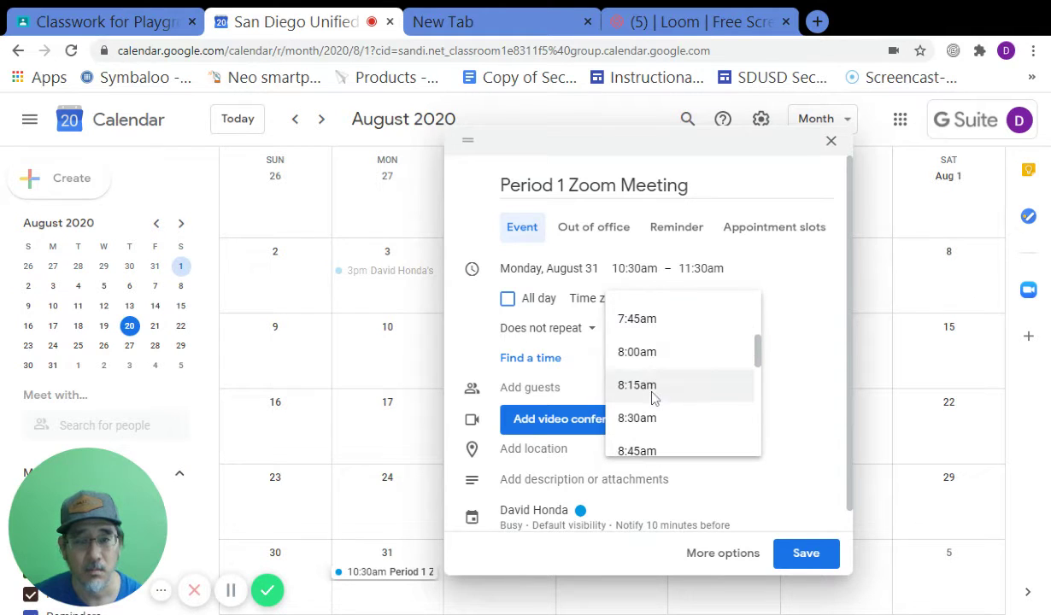
left_click(633, 350)
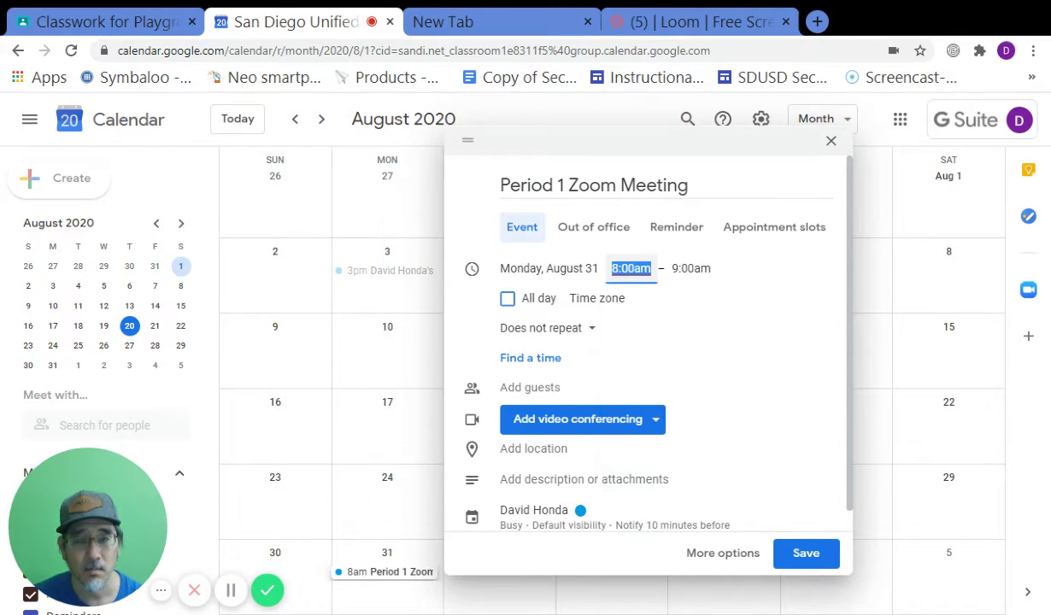
left_click(690, 270)
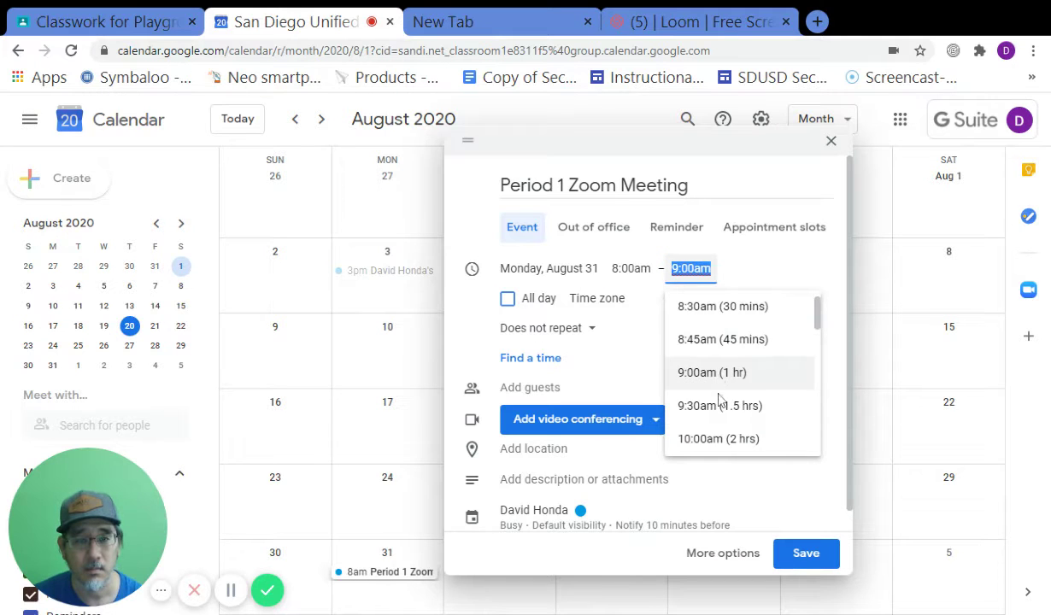
left_click(694, 399)
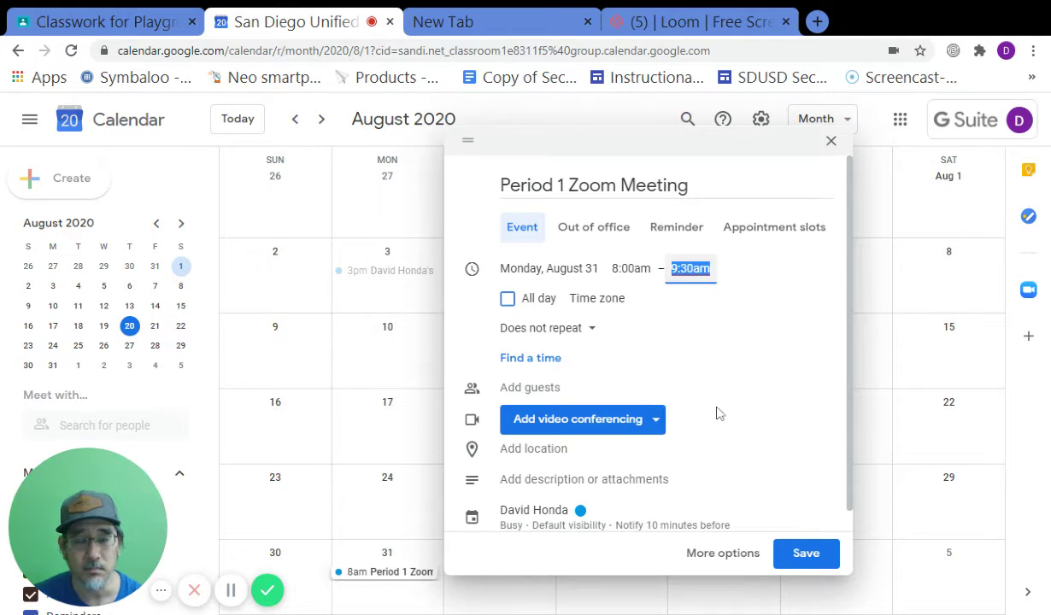
left_click(590, 334)
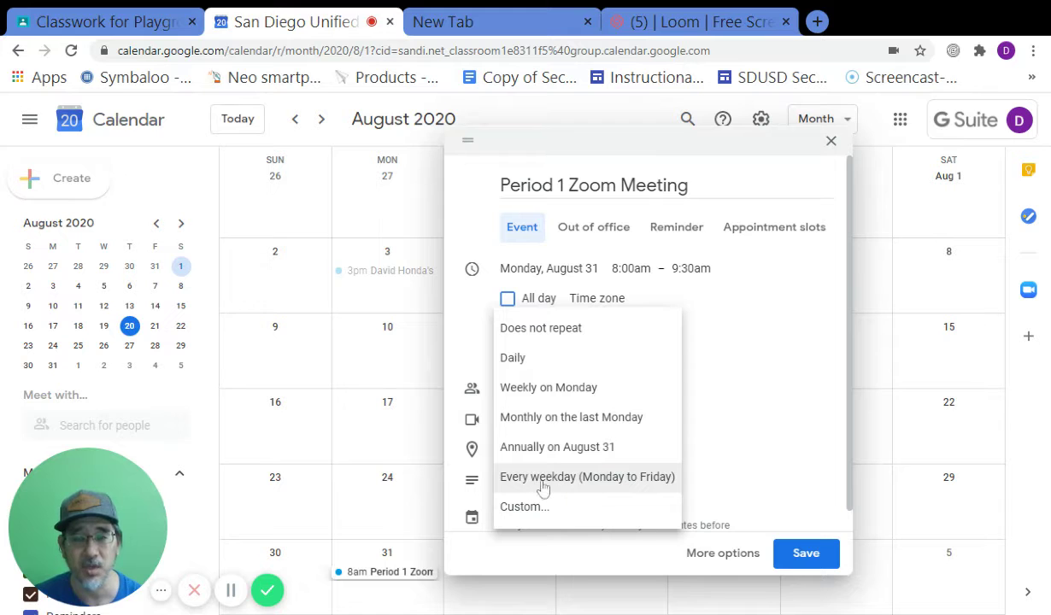
left_click(657, 478)
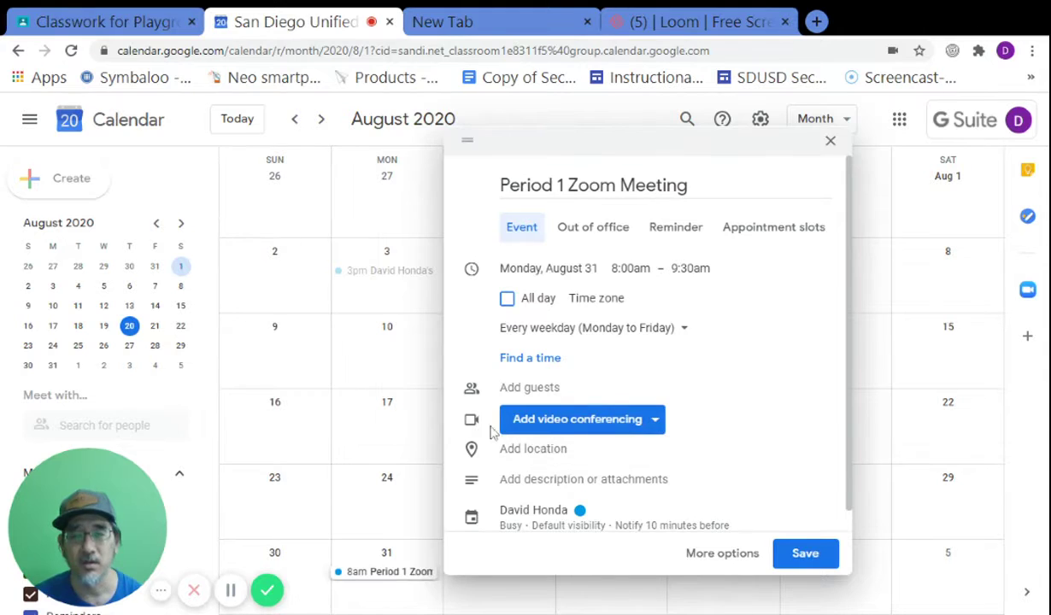
Add a Zoom Meeting as the event's video conferencing and save the event.
left_click(654, 422)
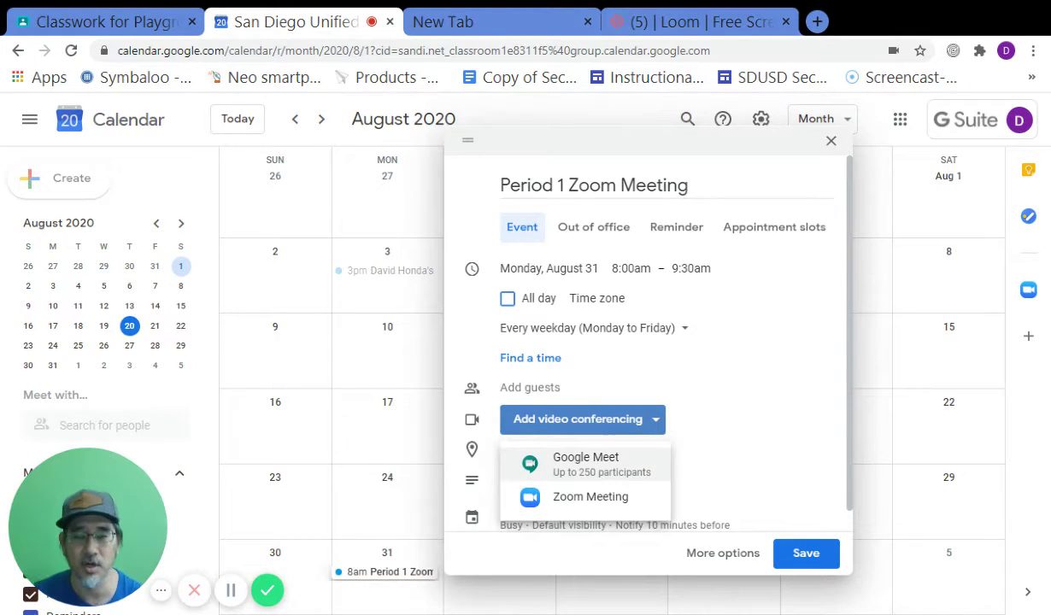
left_click(613, 498)
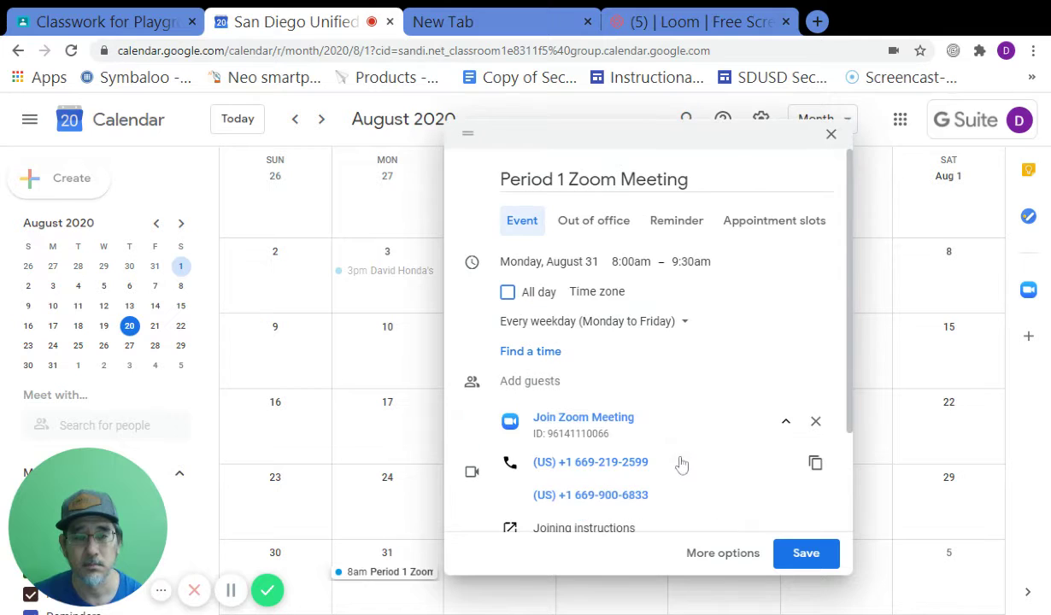
scroll(697, 439, "down", 3)
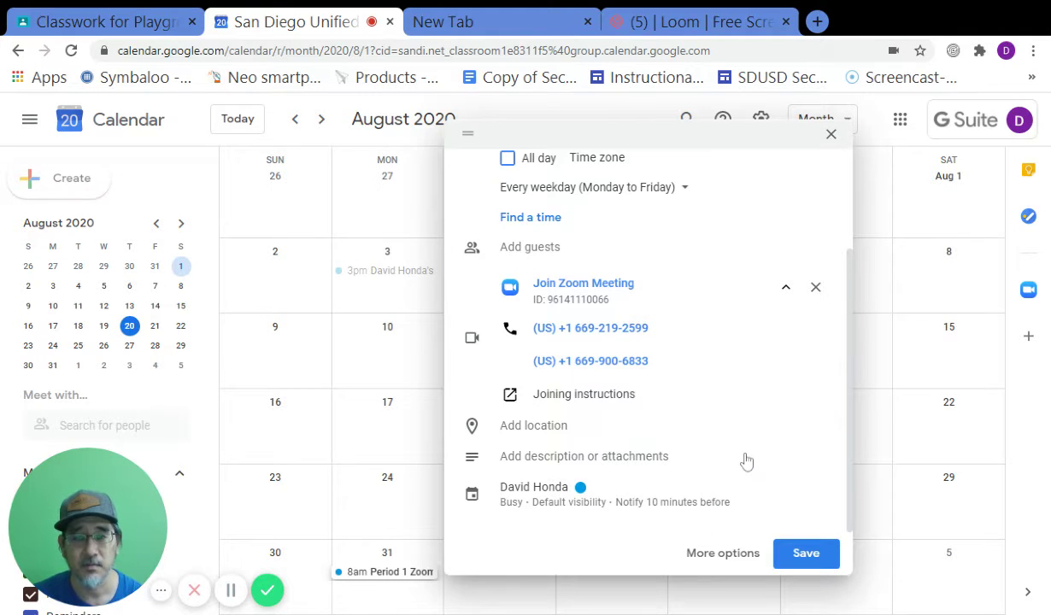
key("Return")
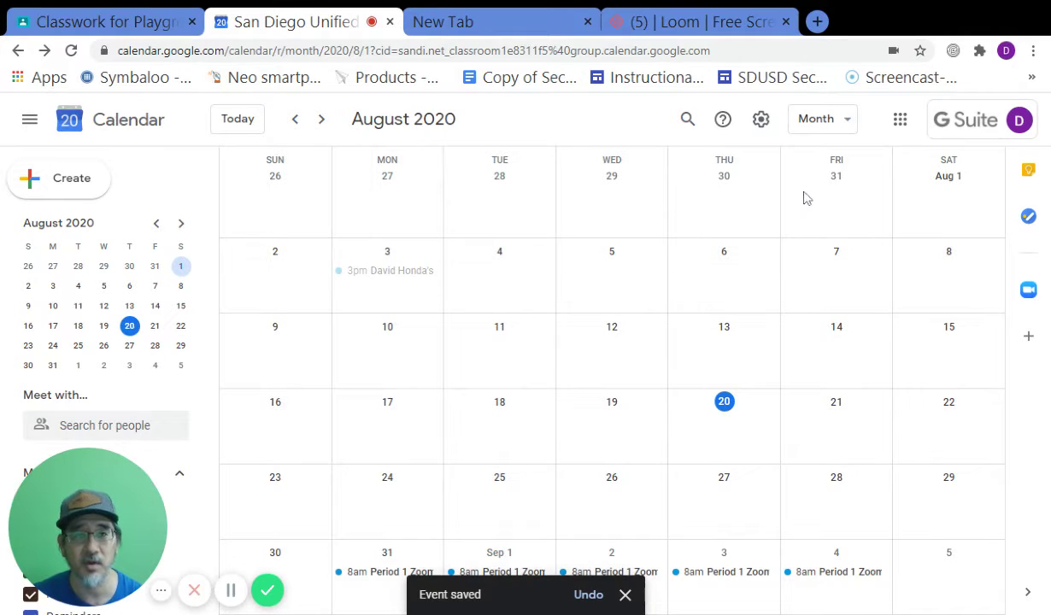
Delete only the Friday, September 18 occurrence of the recurring Period 1 Zoom Meeting.
left_click(322, 120)
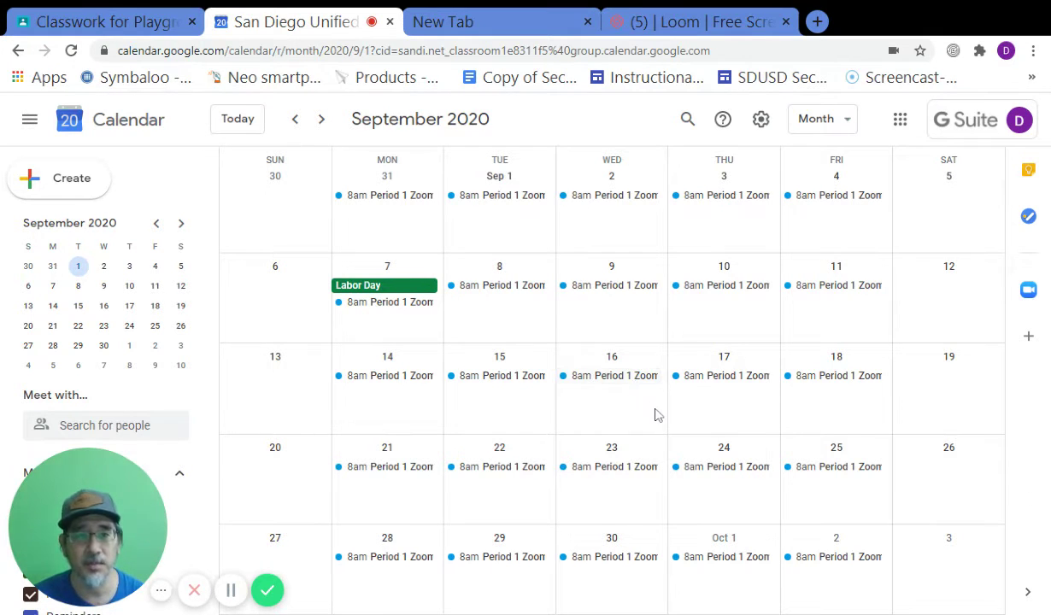
left_click(841, 376)
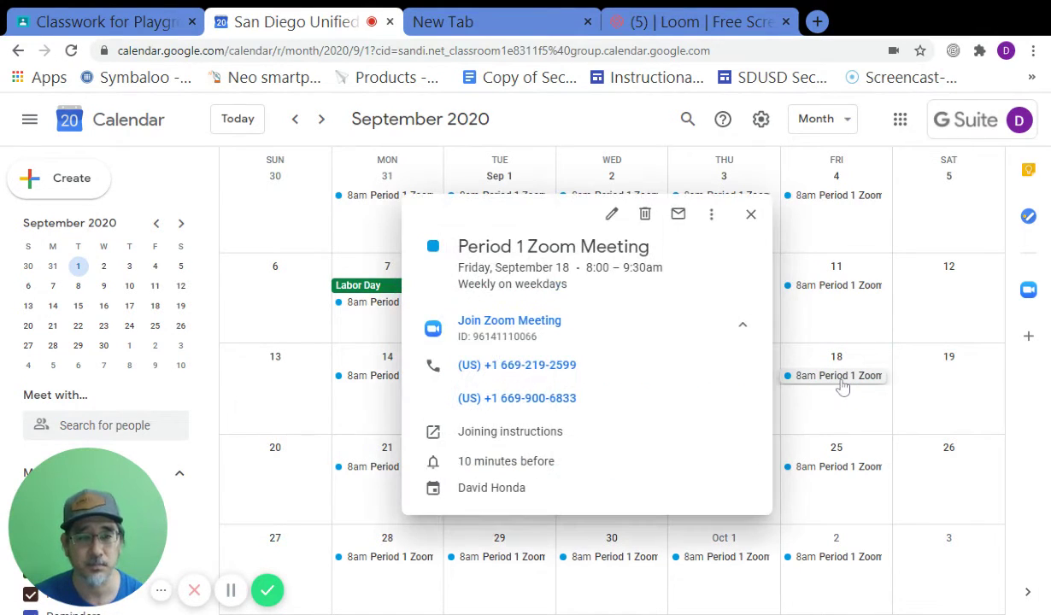
left_click(645, 215)
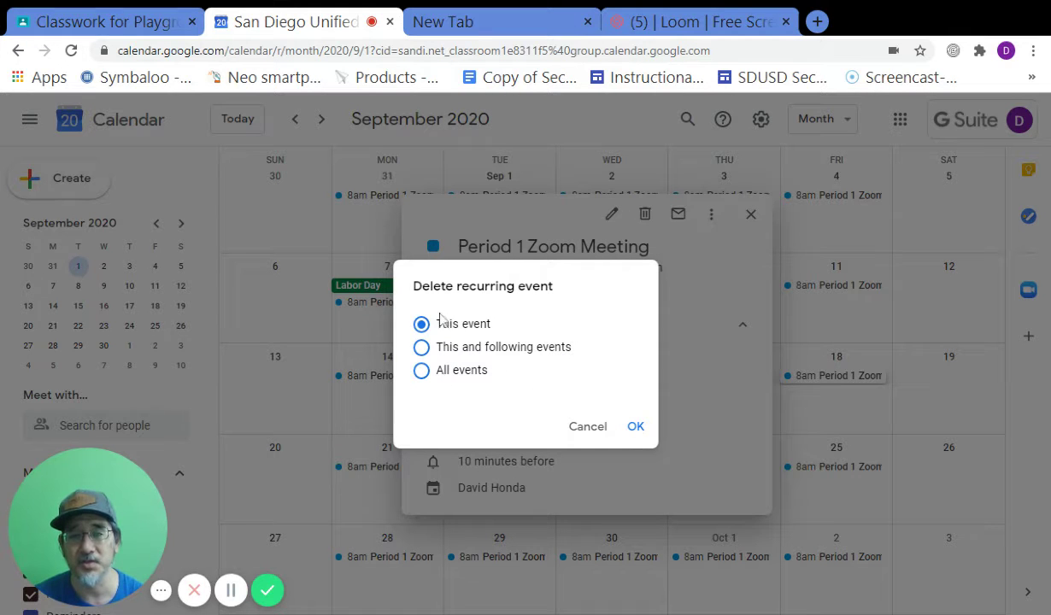
left_click(634, 430)
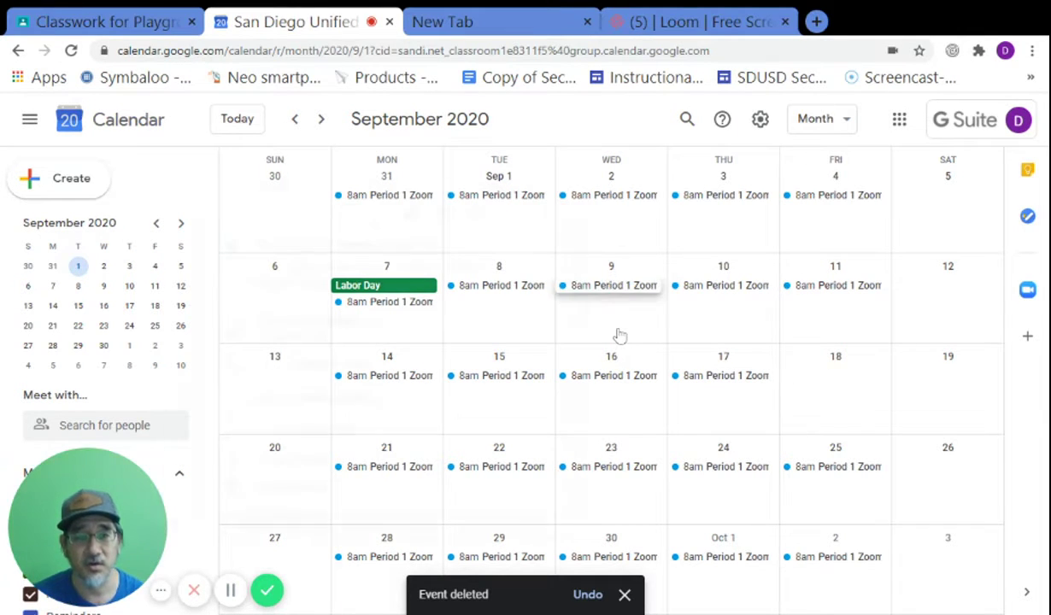
Follow the Zoom link of the Wednesday, September 9 Period 1 meeting, cancel opening the Zoom application, and return to the calendar.
left_click(600, 287)
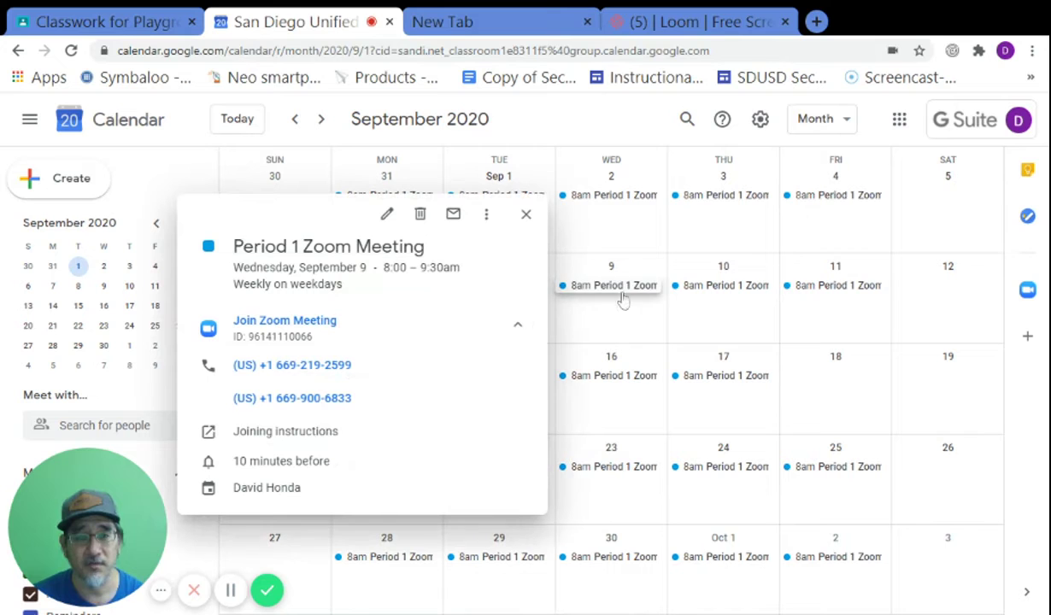
left_click(318, 323)
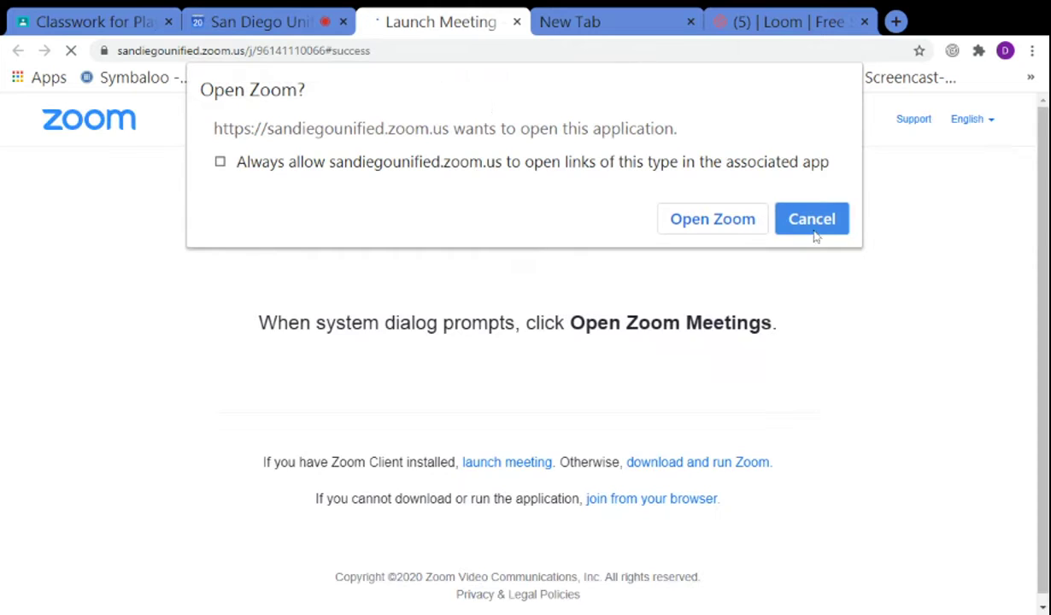
left_click(795, 221)
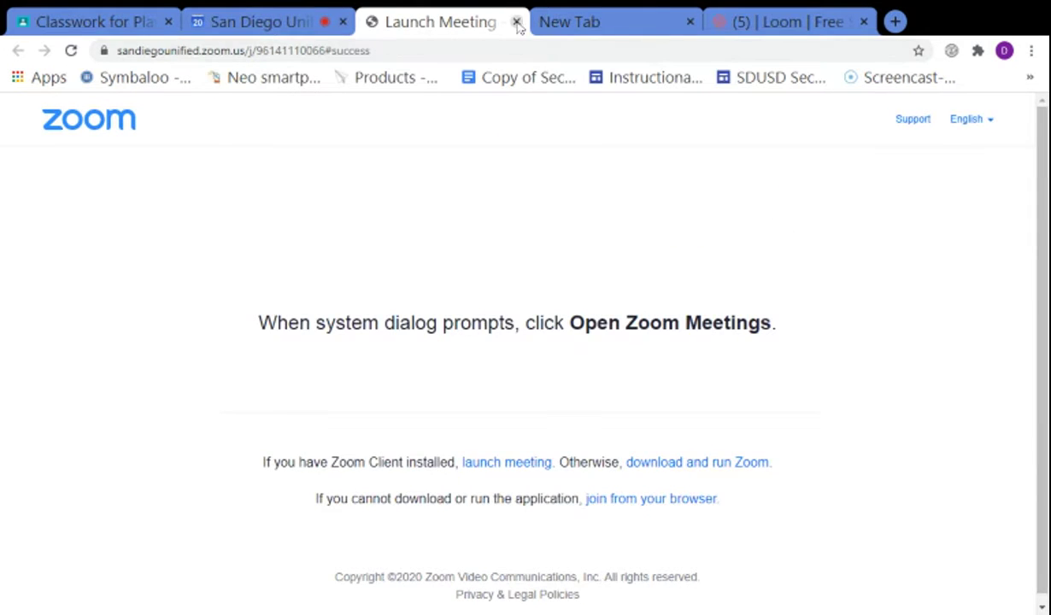
left_click(516, 21)
left_click(736, 239)
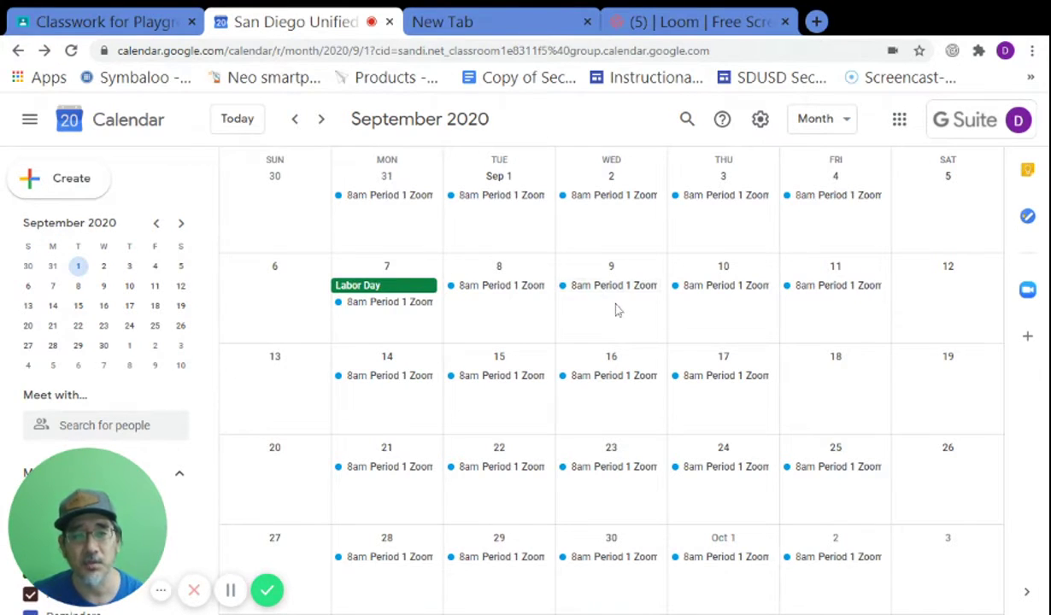
Edit the Wednesday, September 2 Period 1 Zoom Meeting and enable "Only signed in users can join" in its Zoom for GSuite settings.
double_click(613, 198)
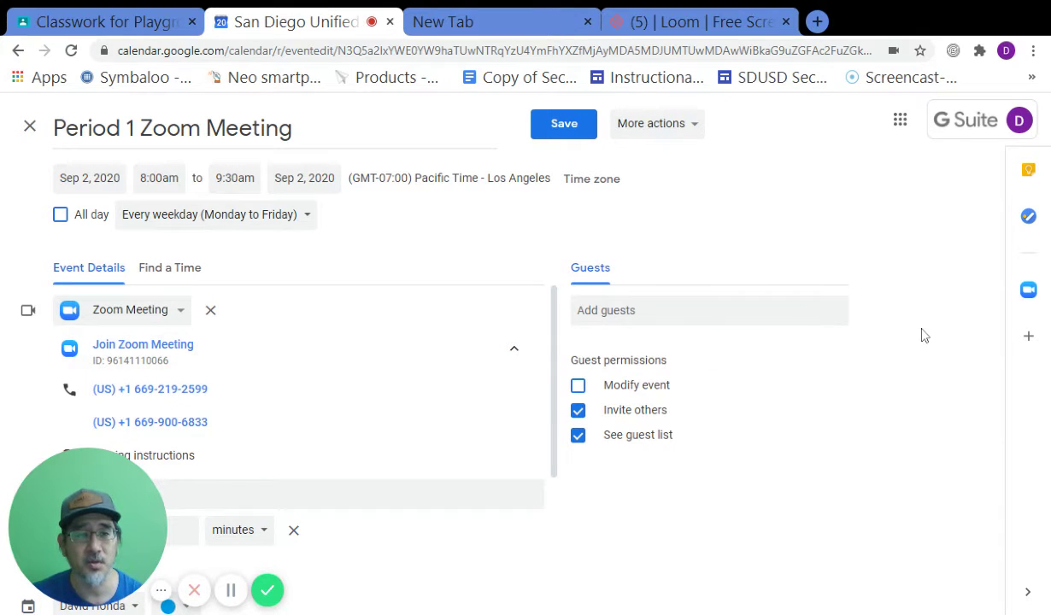
left_click(1029, 294)
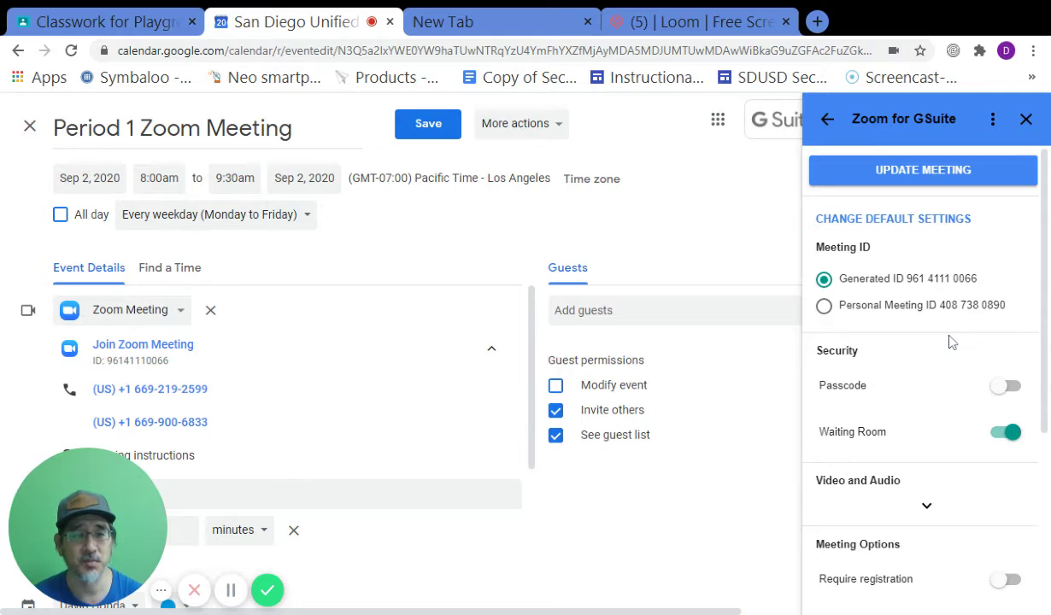
scroll(950, 342, "down", 1)
scroll(951, 343, "down", 3)
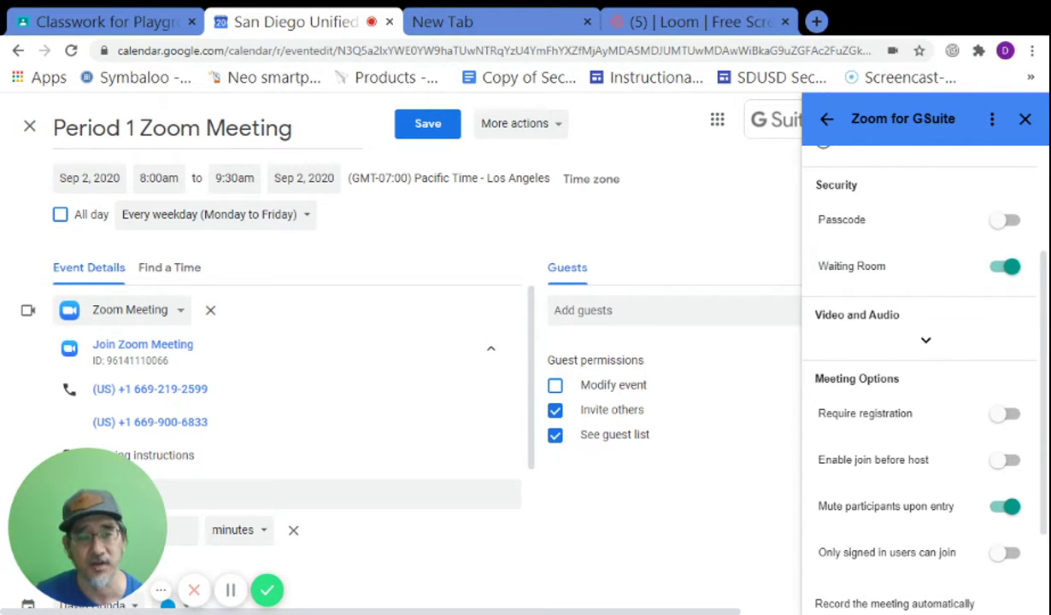
scroll(1032, 322, "down", 1)
scroll(1032, 323, "down", 1)
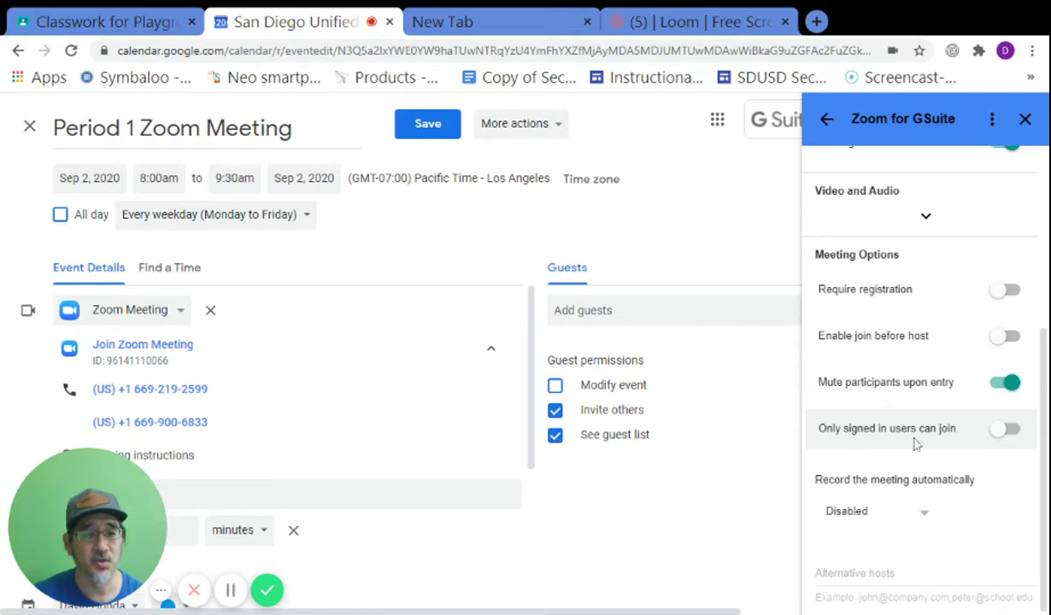
left_click(1006, 432)
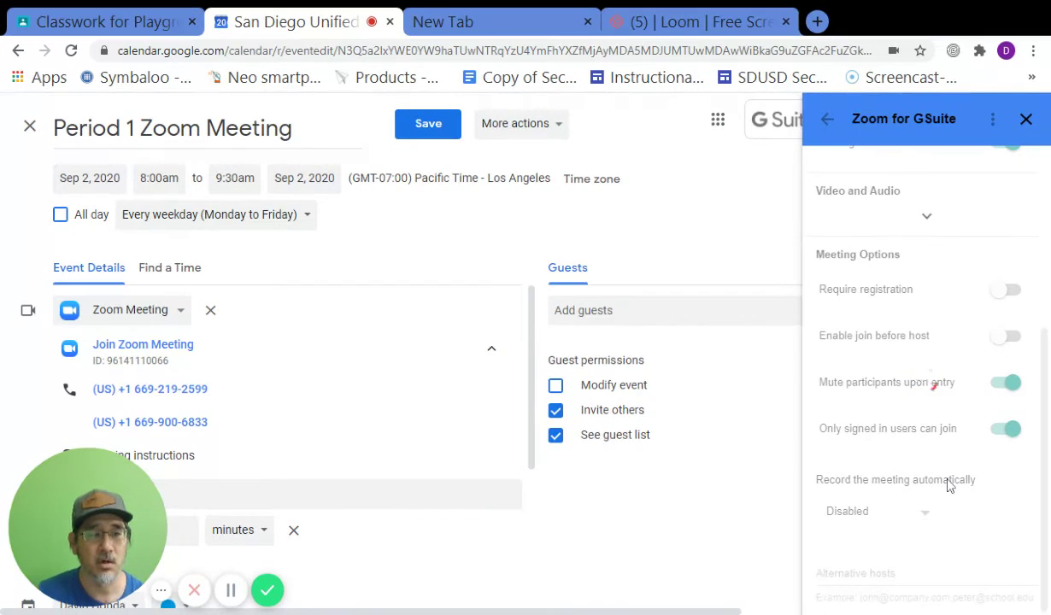
scroll(938, 431, "down", 1)
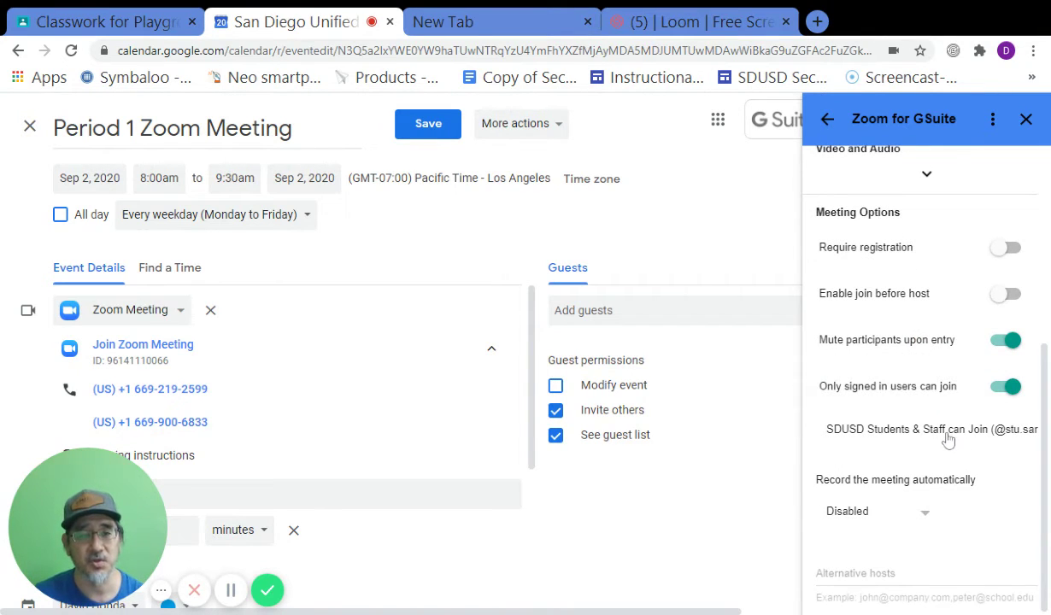
Restrict signed-in access to "SDUSD Students & Staff can Join" and update the Zoom meeting.
left_click(859, 423)
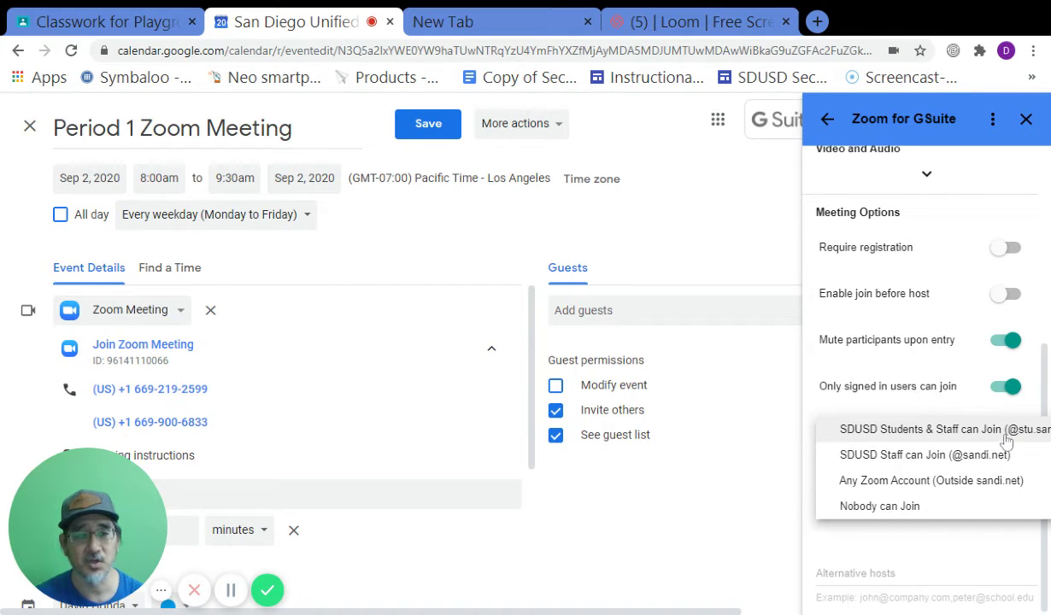
left_click(966, 427)
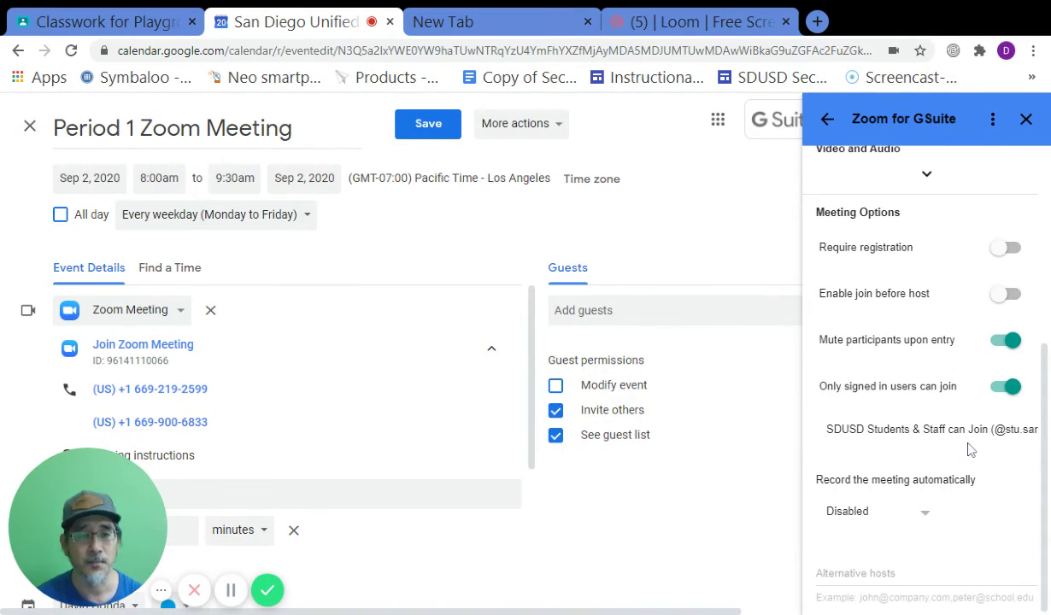
scroll(972, 512, "up", 4)
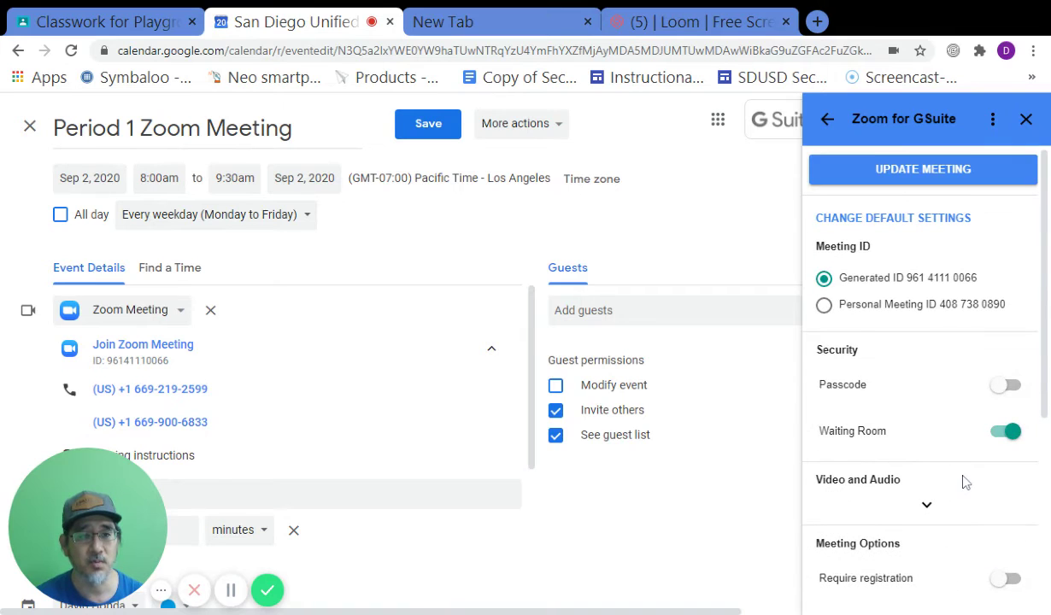
left_click(912, 176)
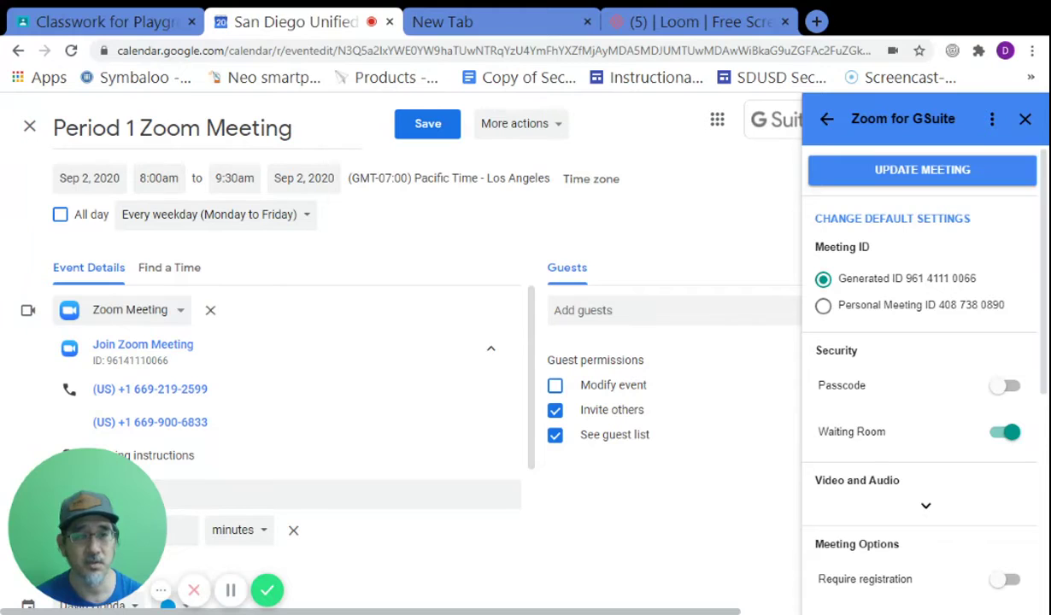
Close the Zoom add-on settings and save the event, applying the edit to all events in the series.
left_click(1025, 119)
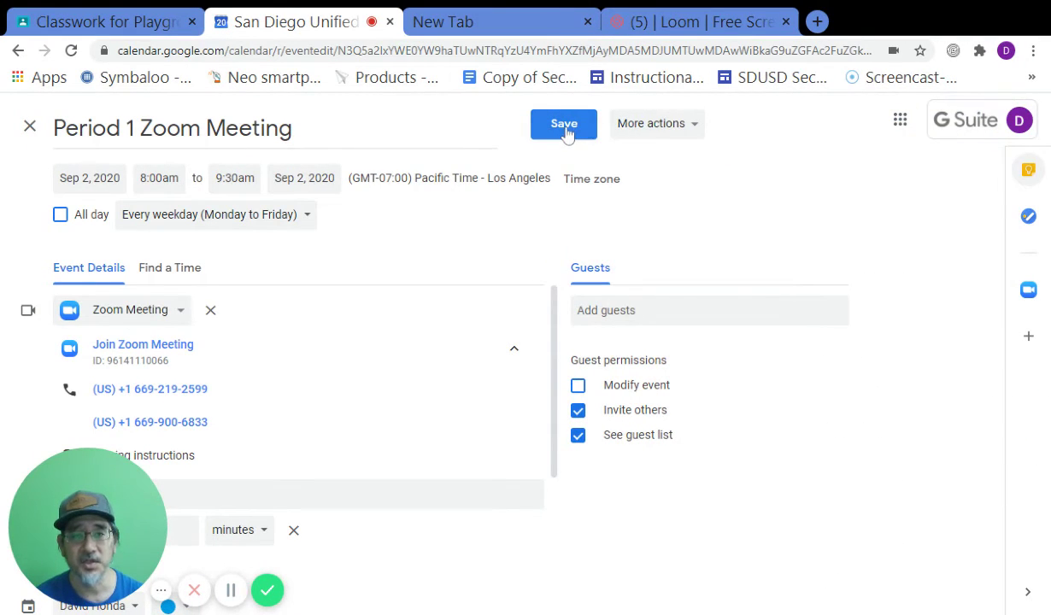
left_click(564, 128)
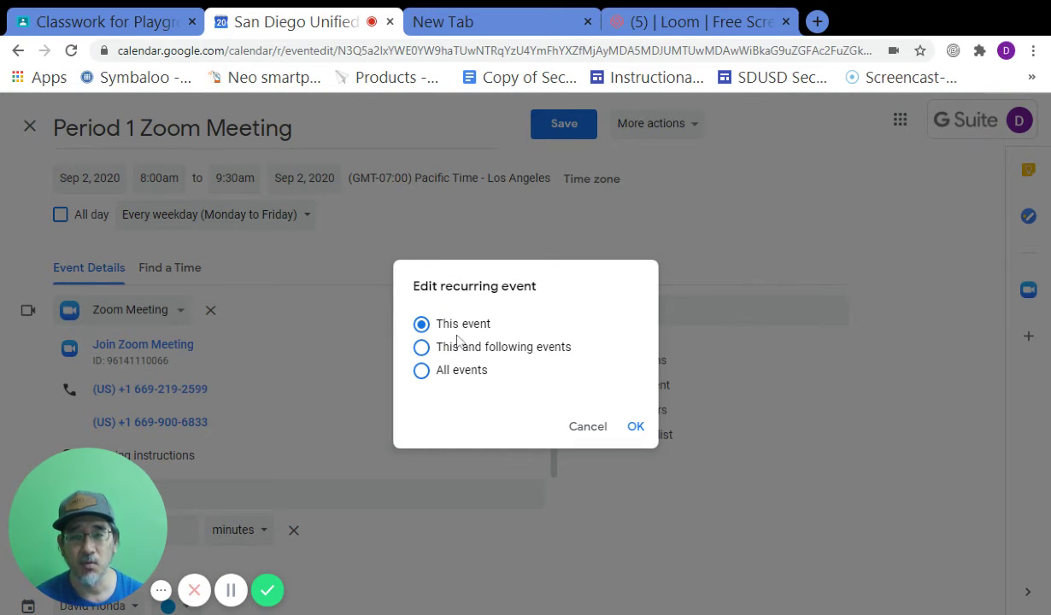
left_click(423, 375)
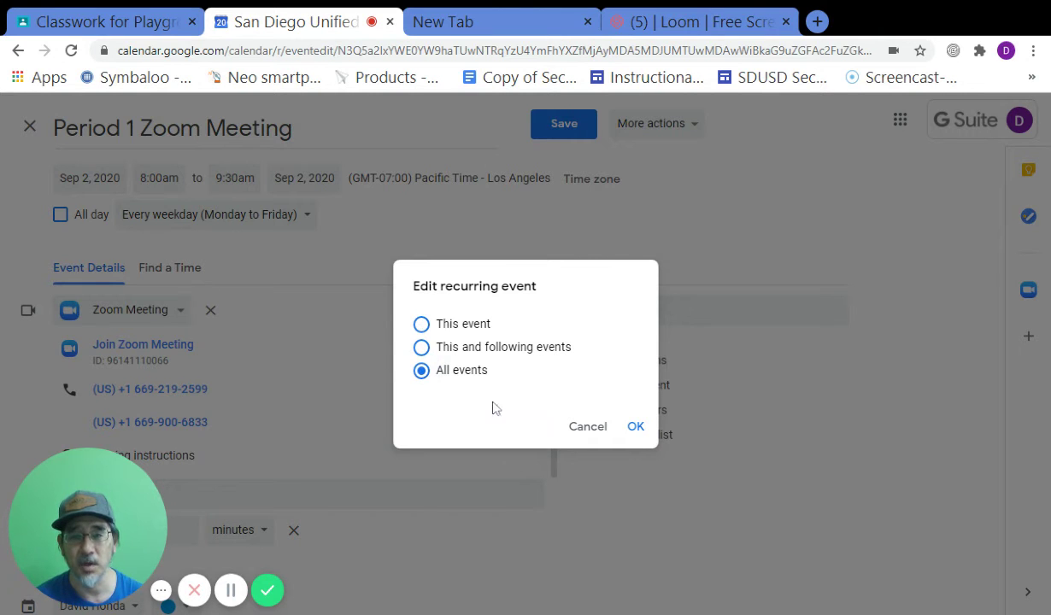
left_click(636, 425)
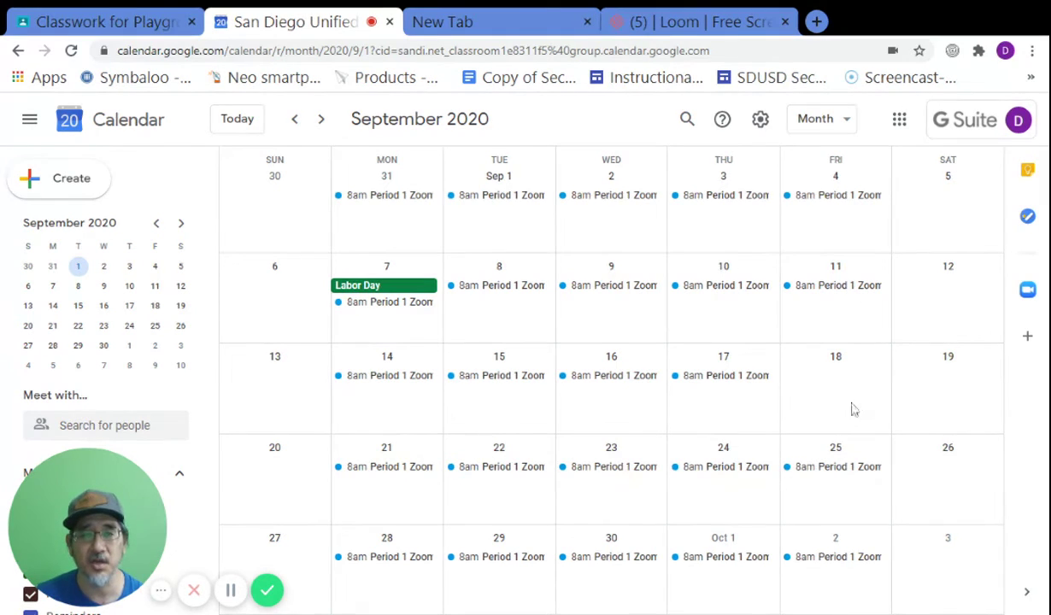
Browse the months from July 2020 to January 2021 to examine the recurring Period 1 meetings and holidays, ending on September 2020.
scroll(852, 409, "up", 2)
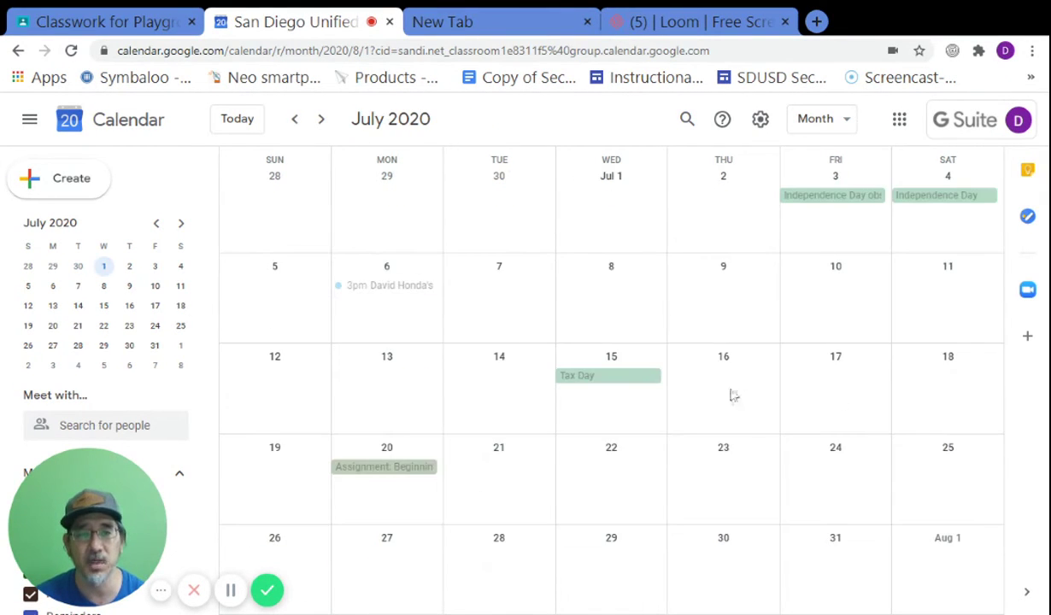
scroll(732, 395, "down", 1)
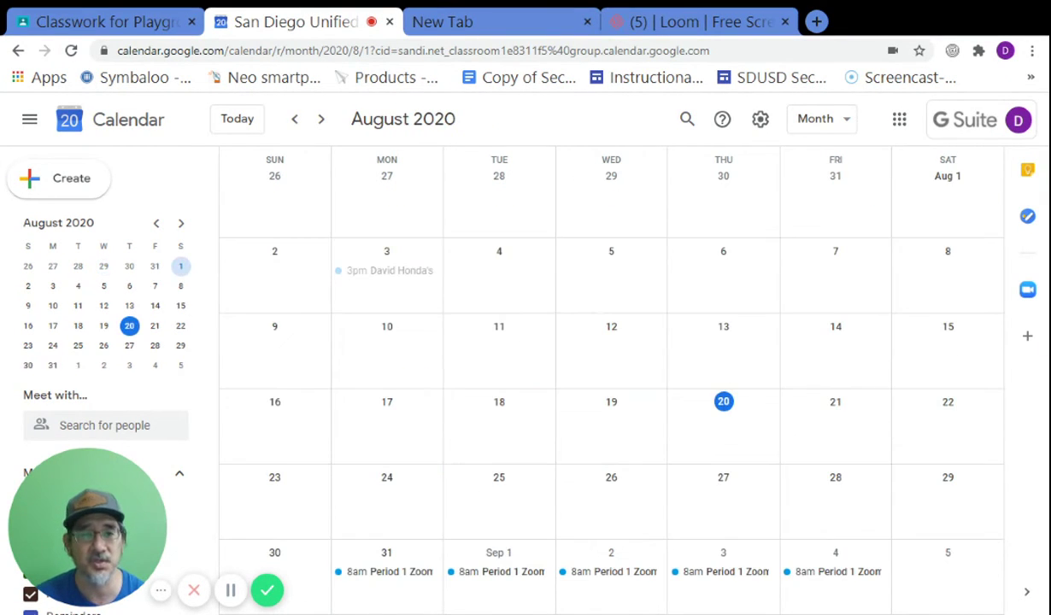
left_click(320, 121)
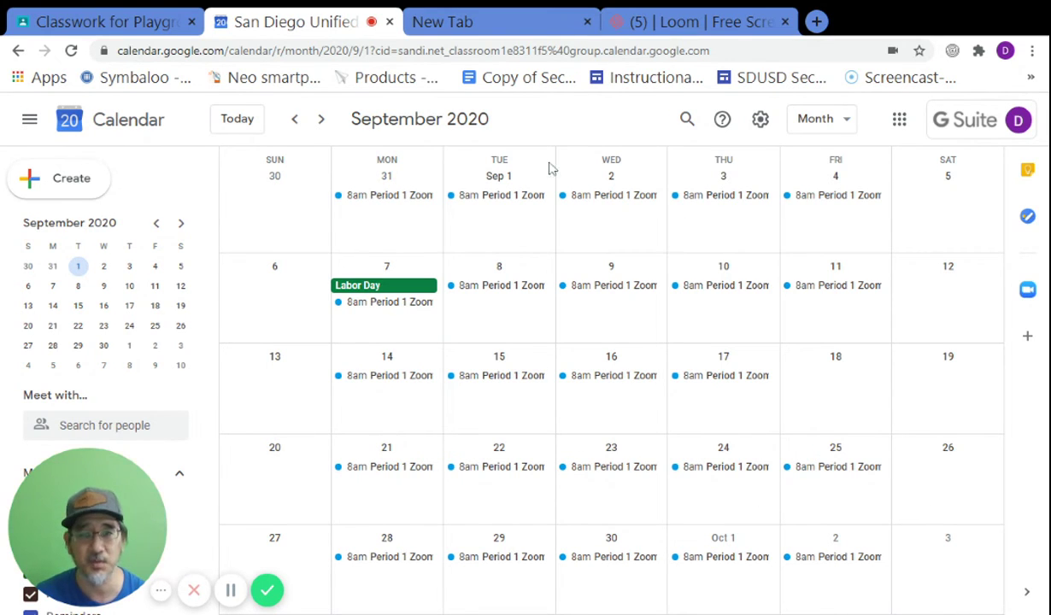
left_click(320, 123)
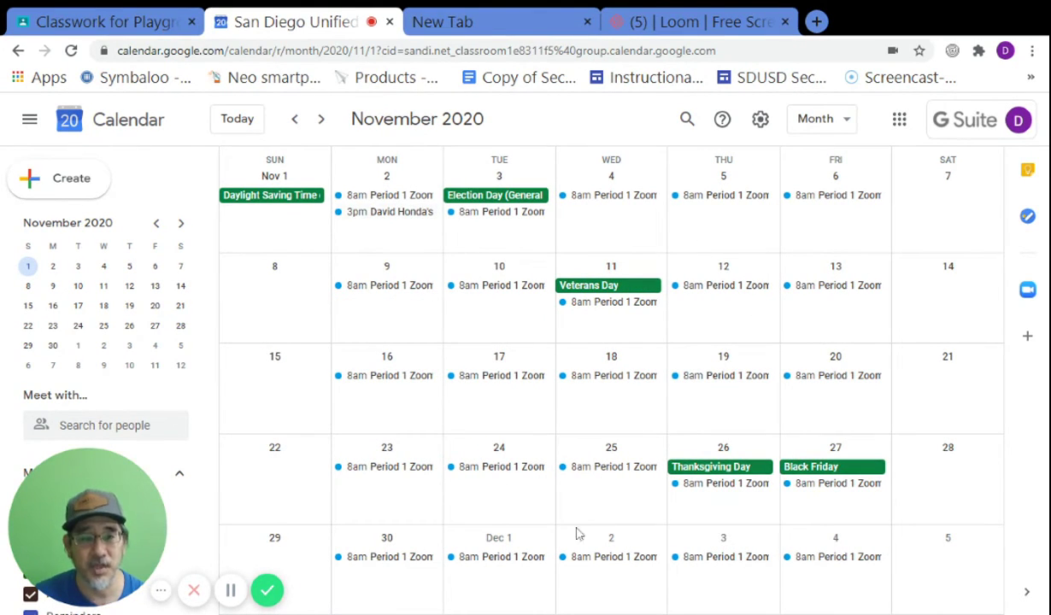
left_click(323, 121)
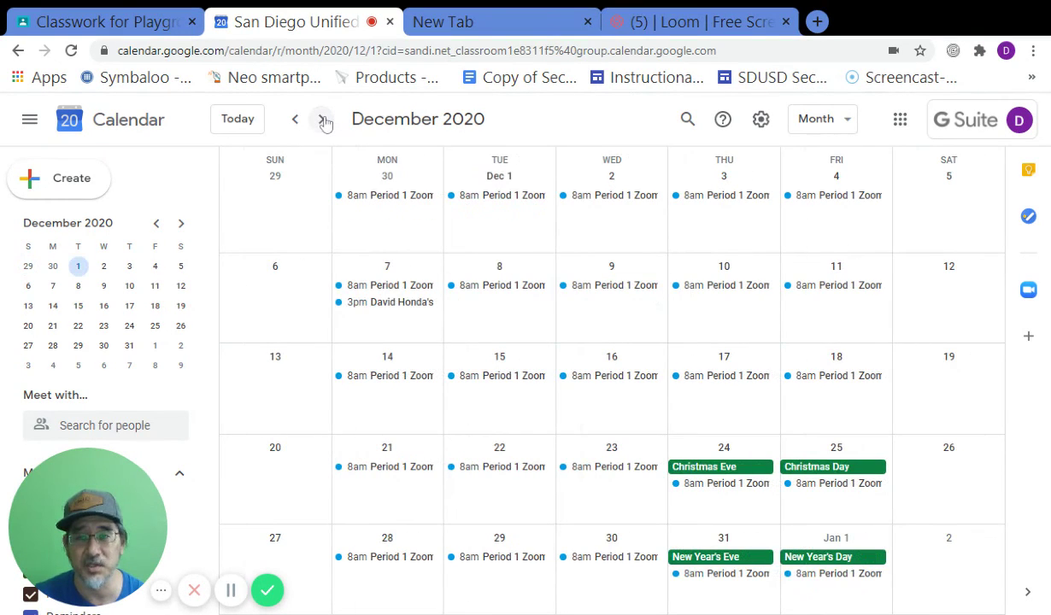
left_click(323, 120)
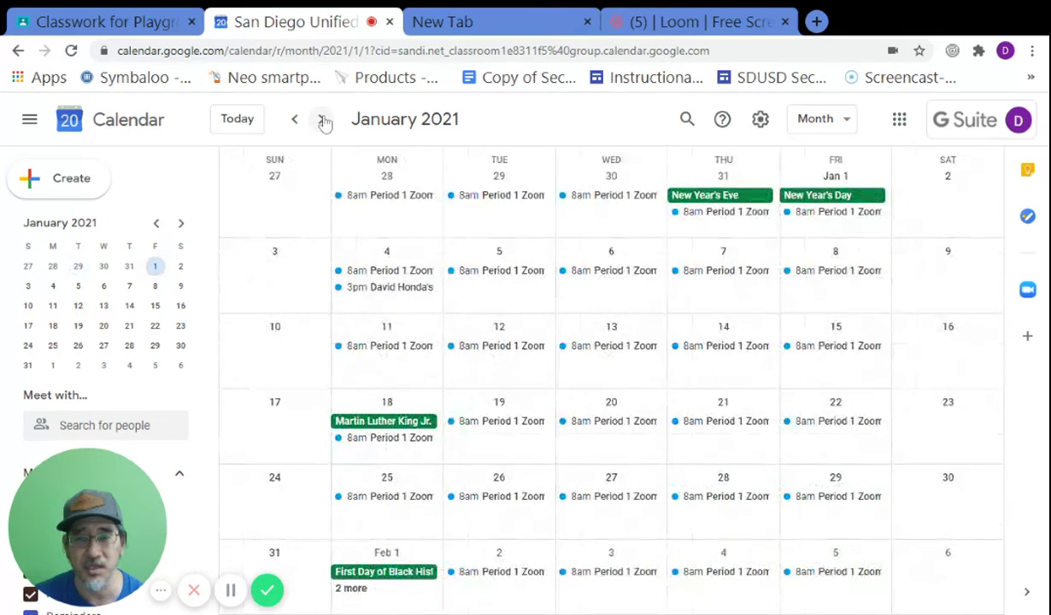
left_click(294, 125)
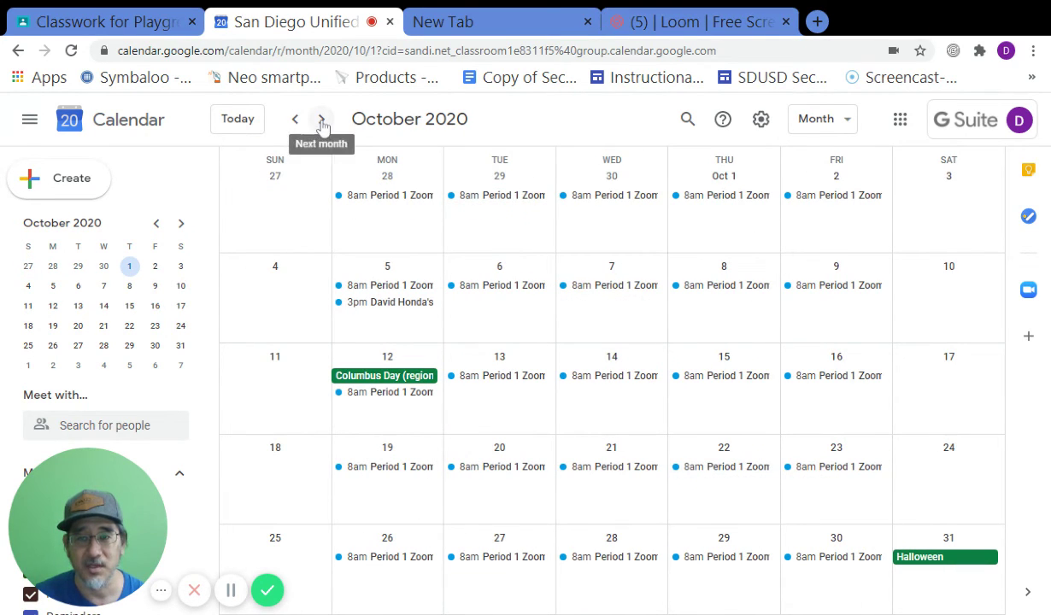
left_click(296, 121)
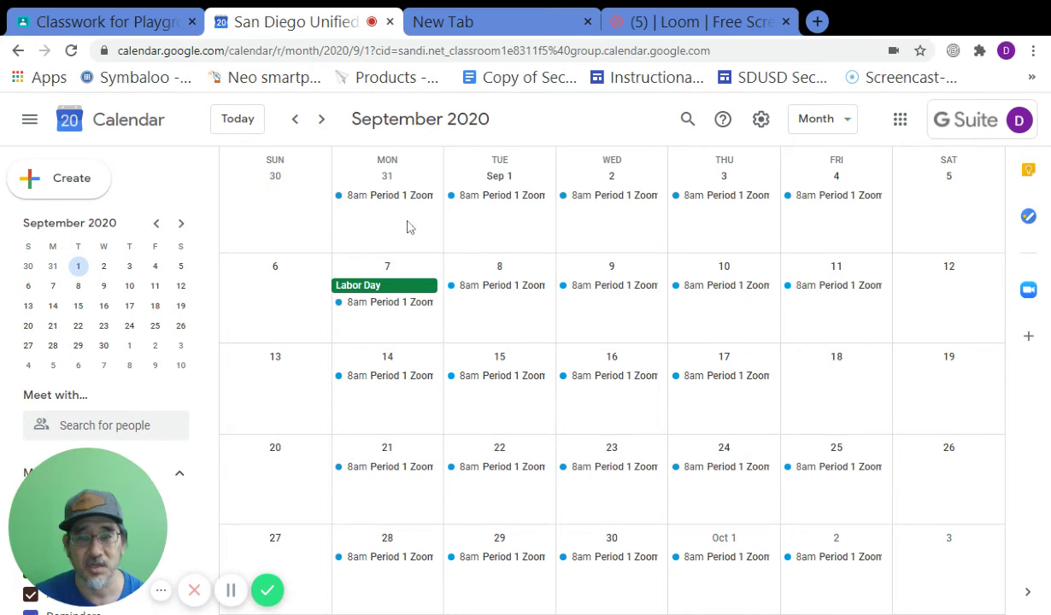
left_click(321, 121)
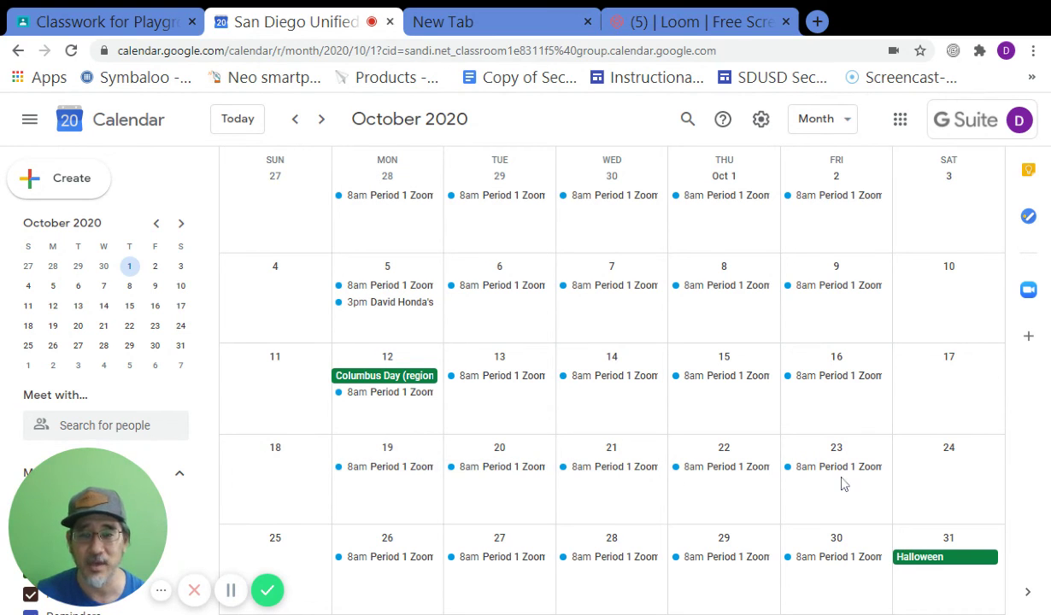
key("k")
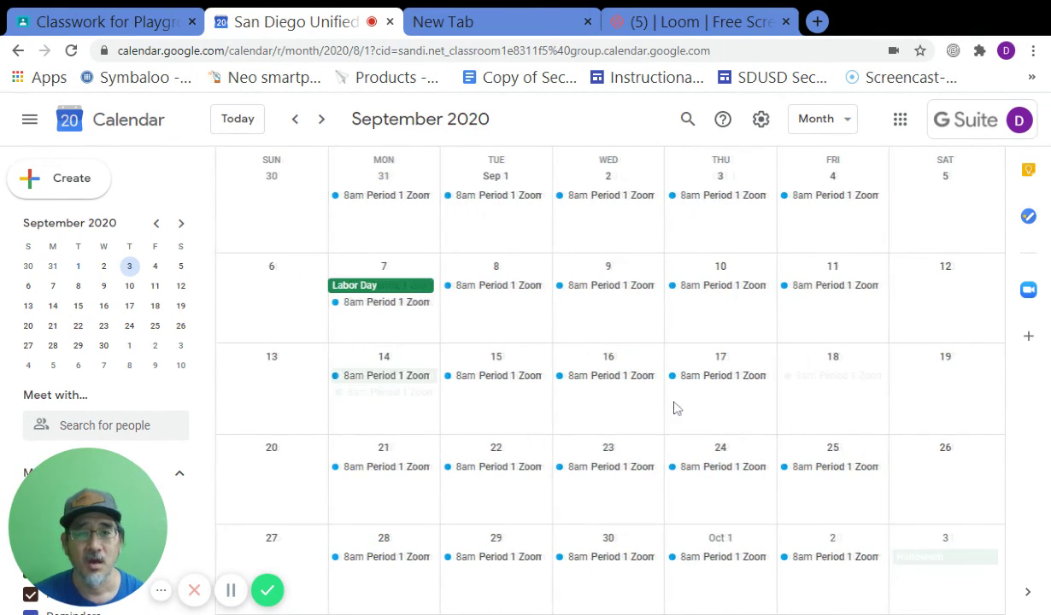
key("k")
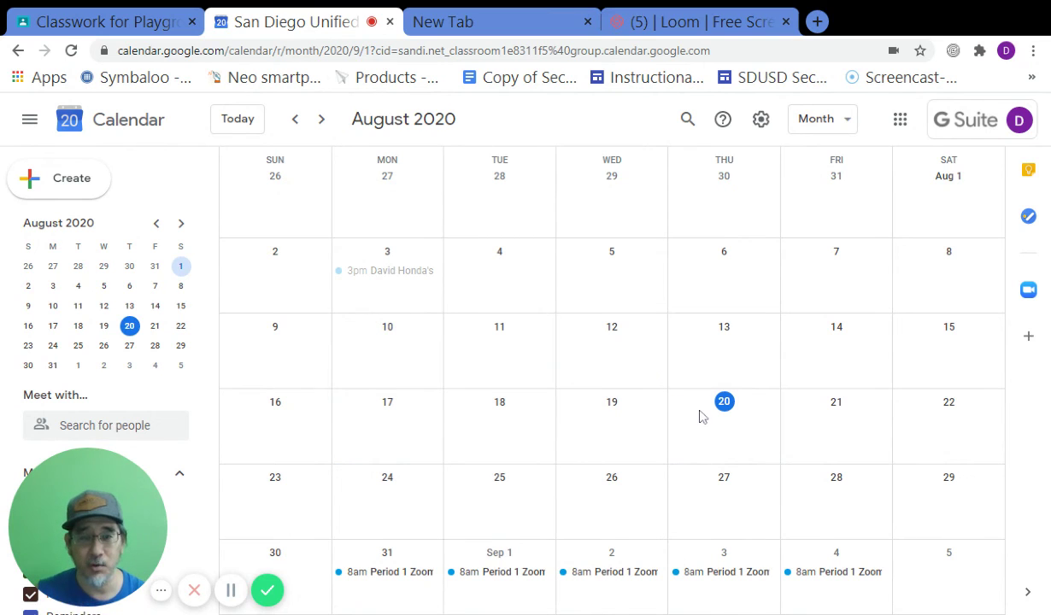
key("j")
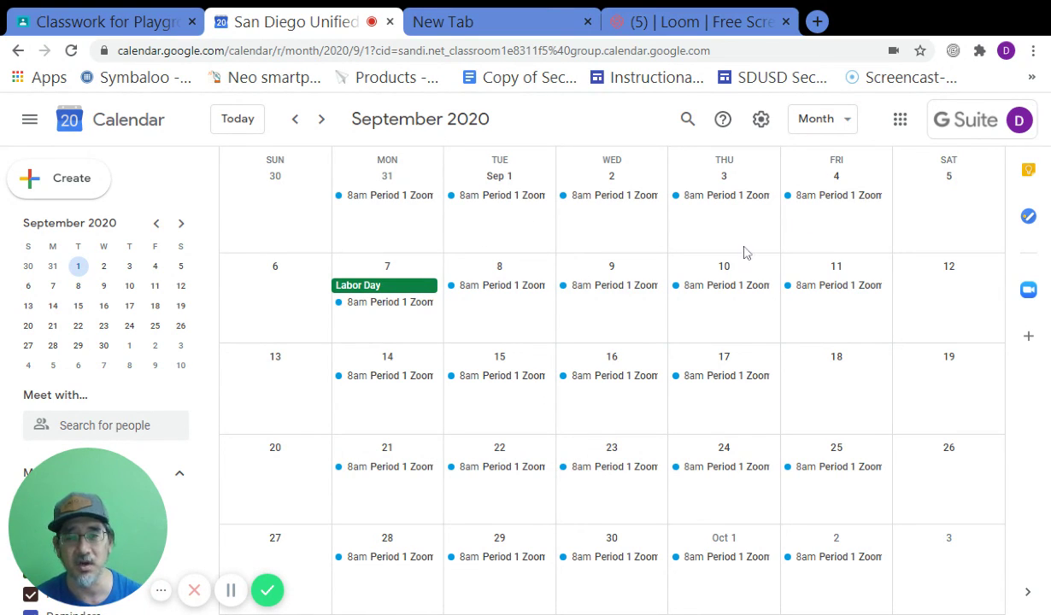
Try the Zoom link in the Wednesday, September 2 Period 1 meeting's details, then close the launch page.
left_click(630, 197)
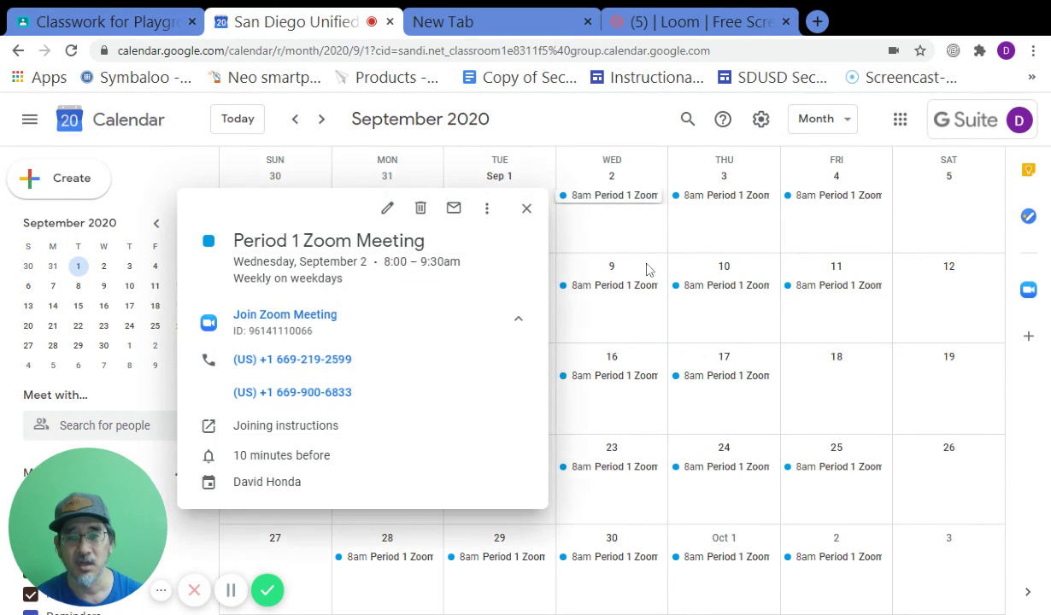
left_click(314, 324)
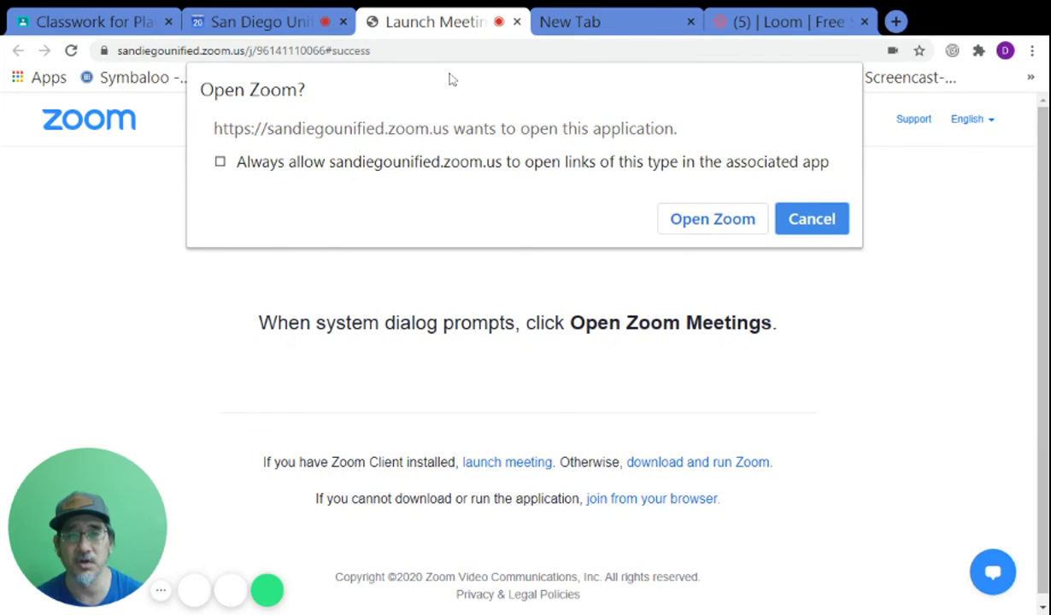
left_click(516, 22)
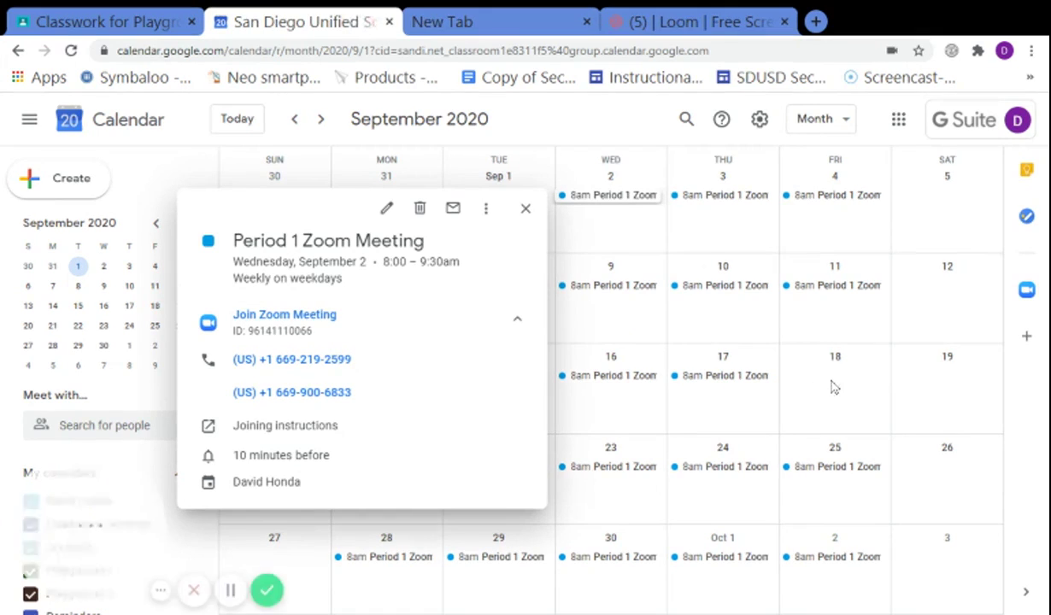